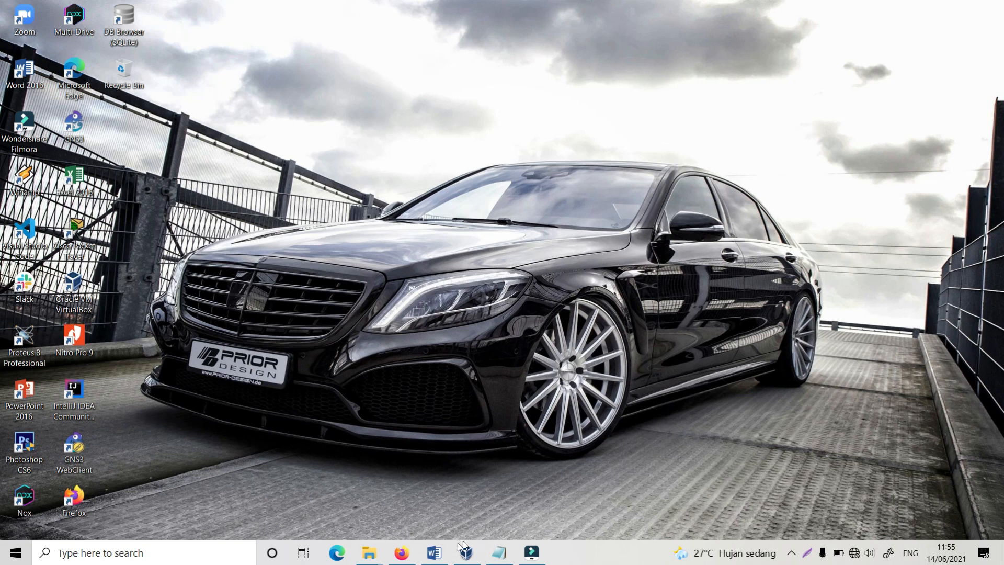
Switch to Word and examine the Praktikum section of MODUL II JARKOM on configuring the Linux server's IP address.
click(435, 555)
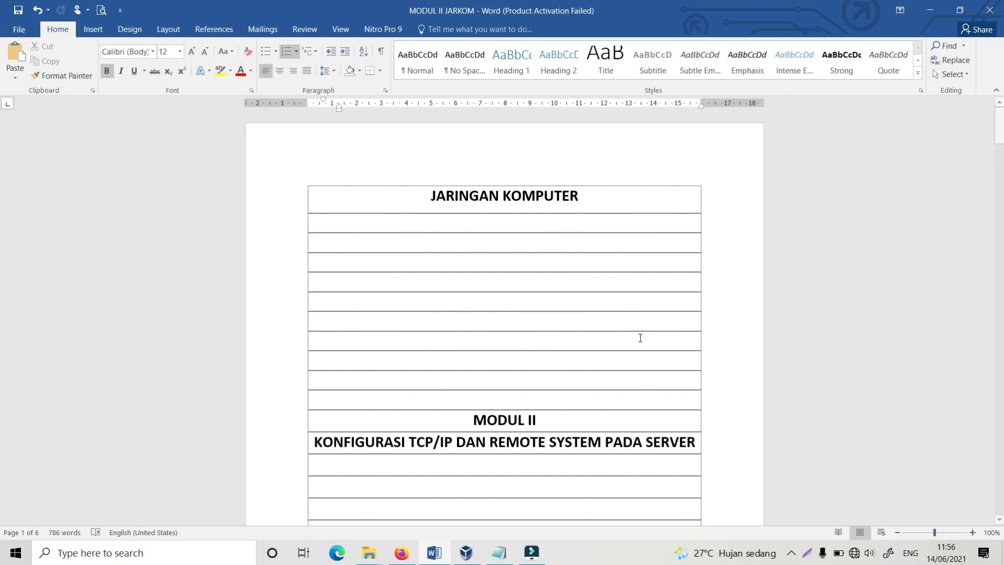
drag(994, 113, 999, 338)
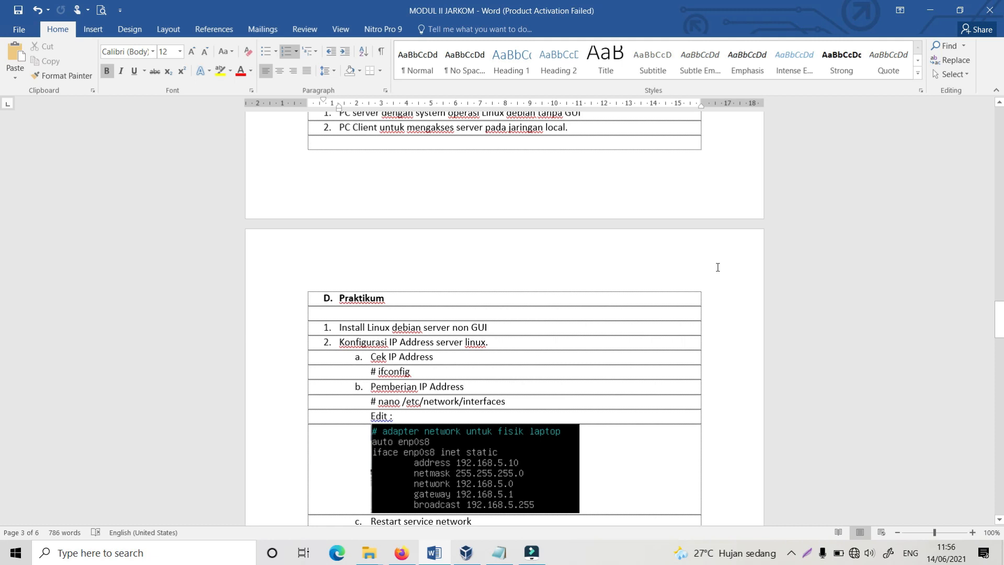
drag(999, 319, 999, 329)
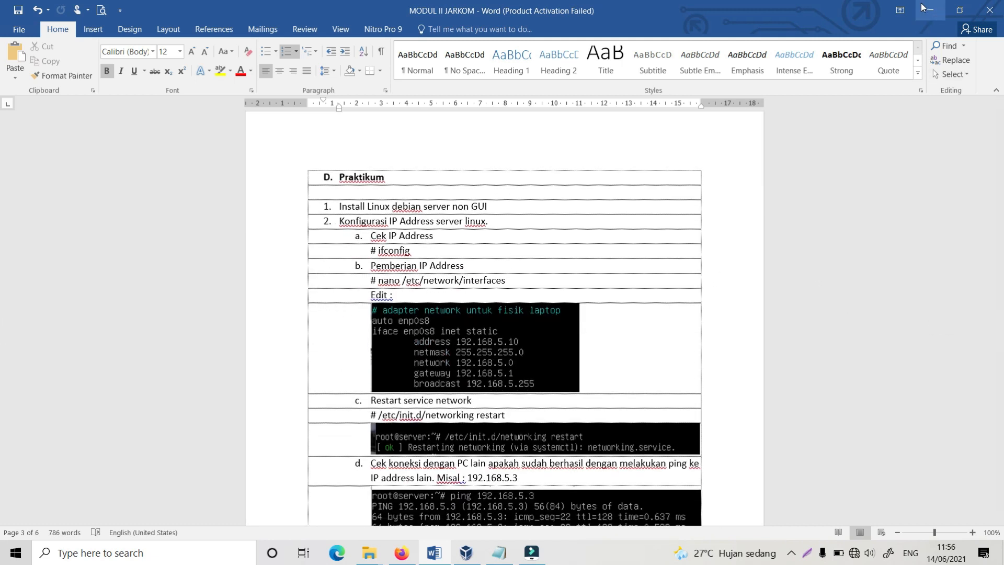
click(929, 10)
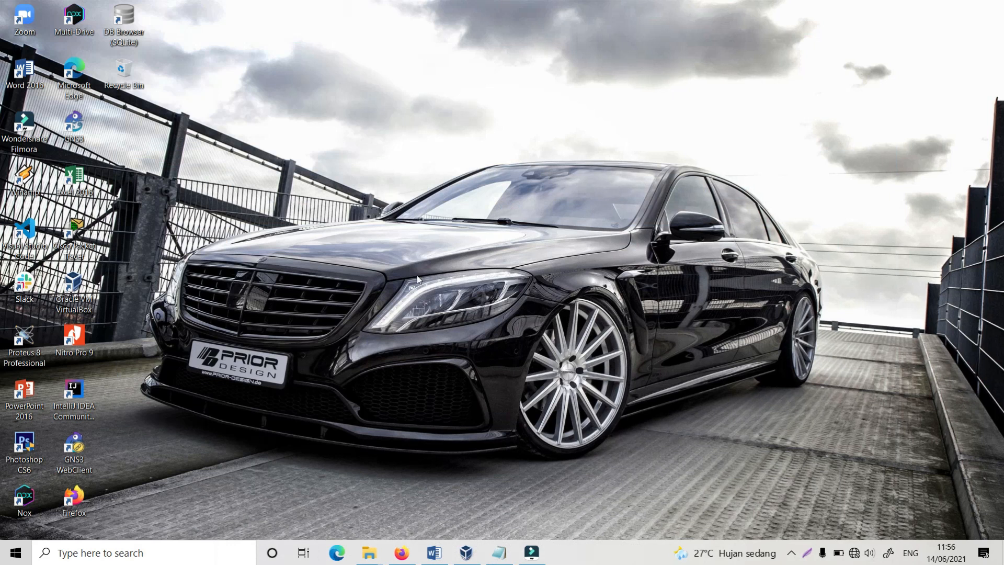
Review the lab checklist in Notepad and locate the debian-10.9.0-i386-DVD-1_2 disc image in the Jaringan Komputer folder.
click(500, 553)
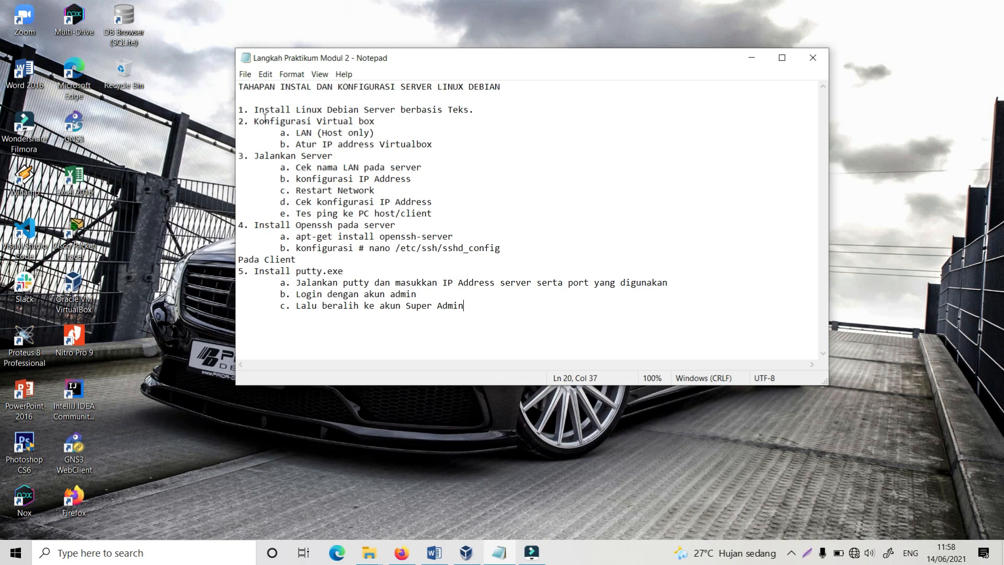
click(751, 56)
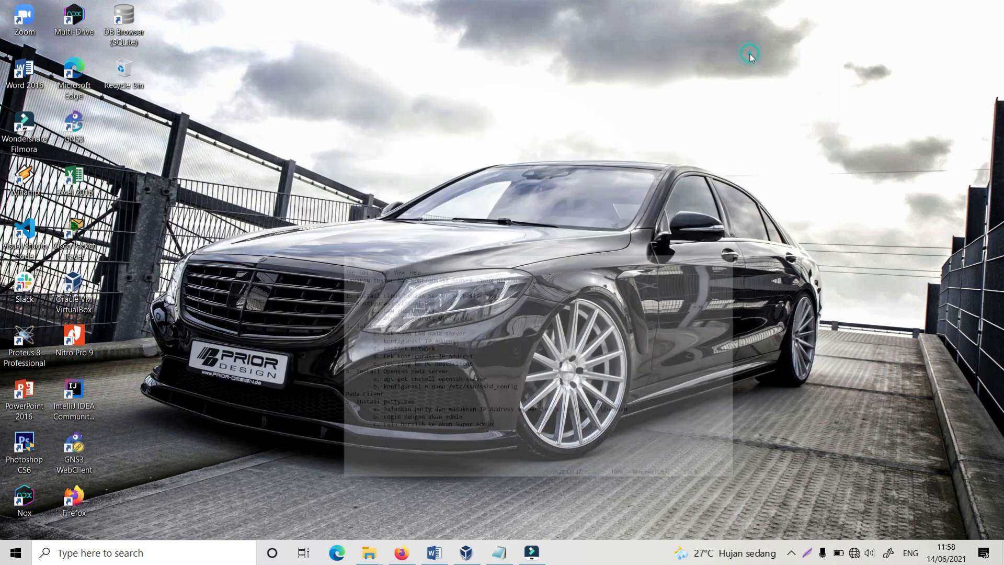
mouse_move(376, 555)
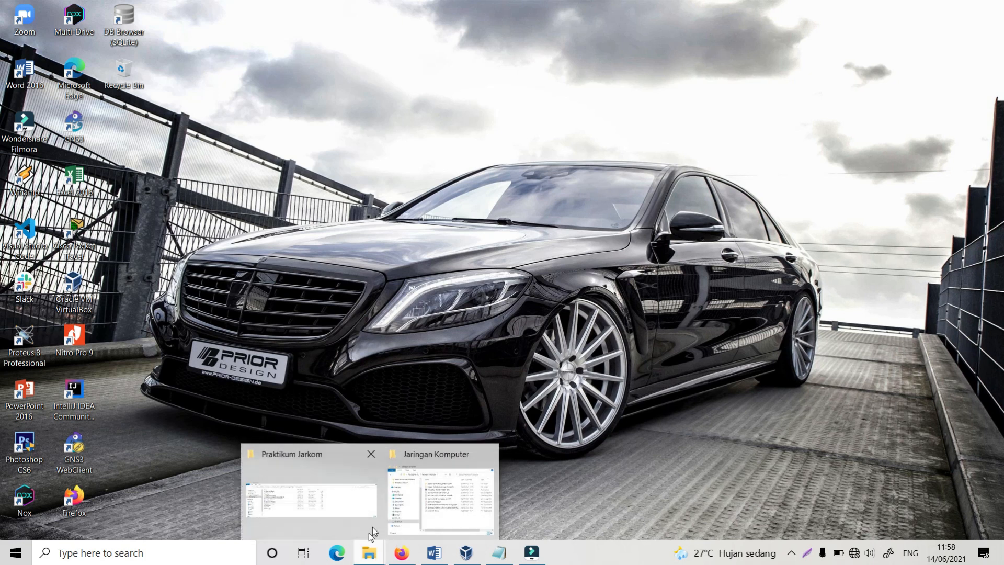
click(424, 504)
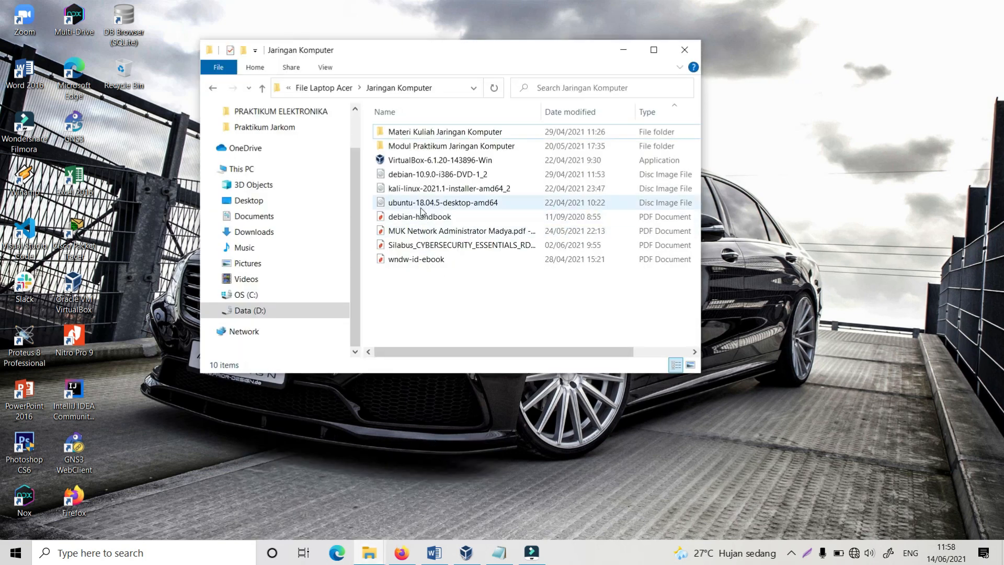
click(427, 176)
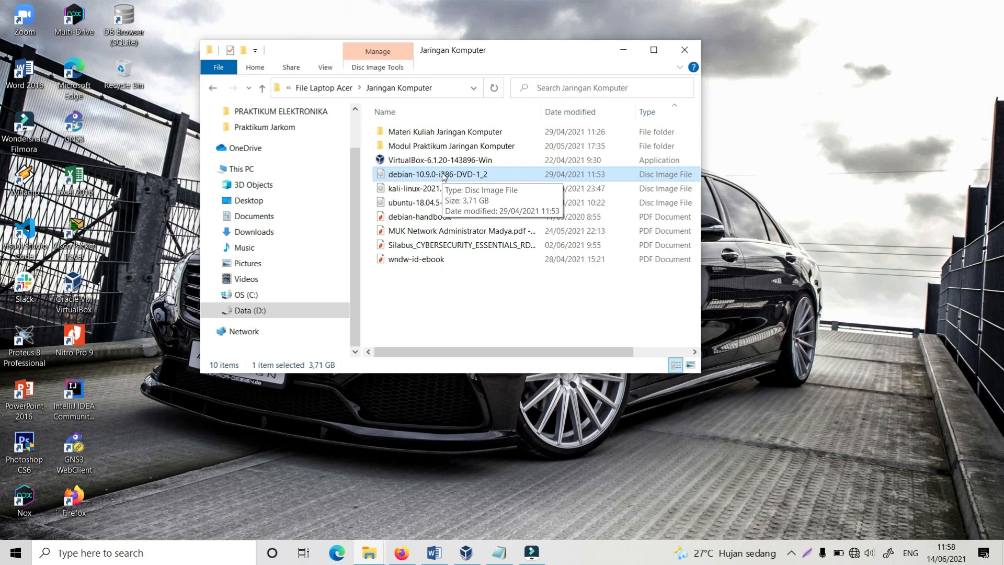
click(621, 49)
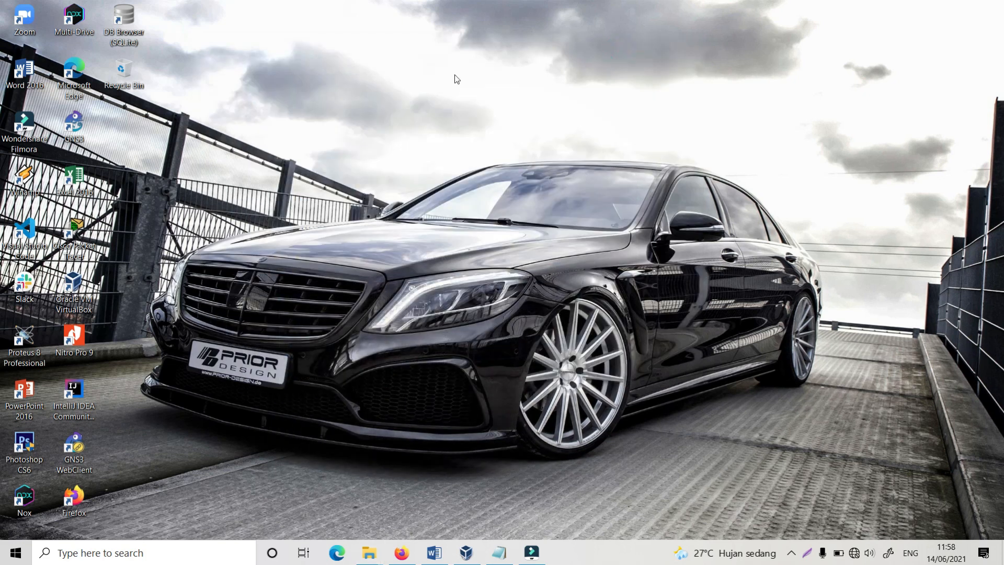
Consult the Notepad checklist and switch to VirtualBox to compare the Adapter 1 and Adapter 2 network settings of Debian Server.
click(503, 554)
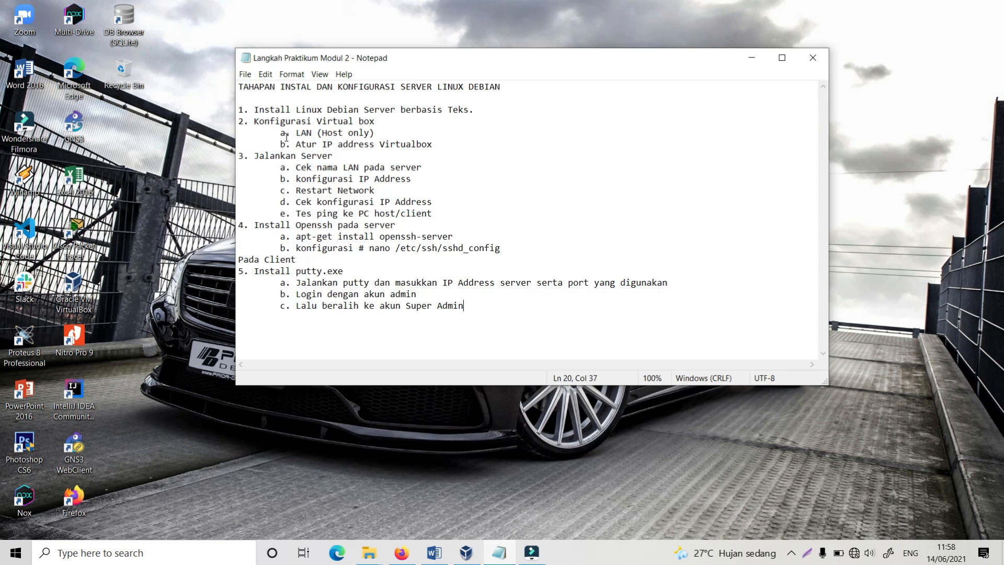
click(505, 558)
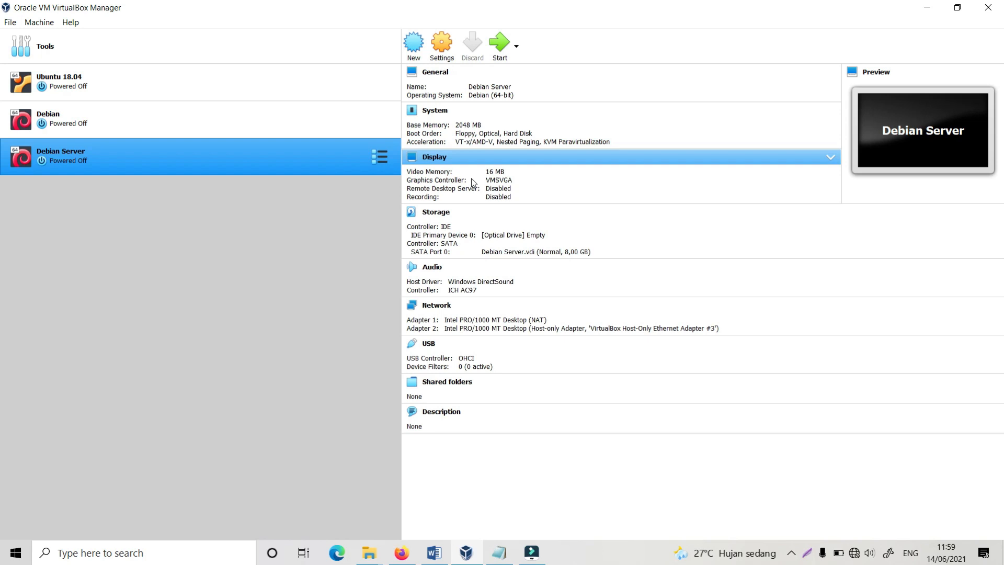
click(443, 48)
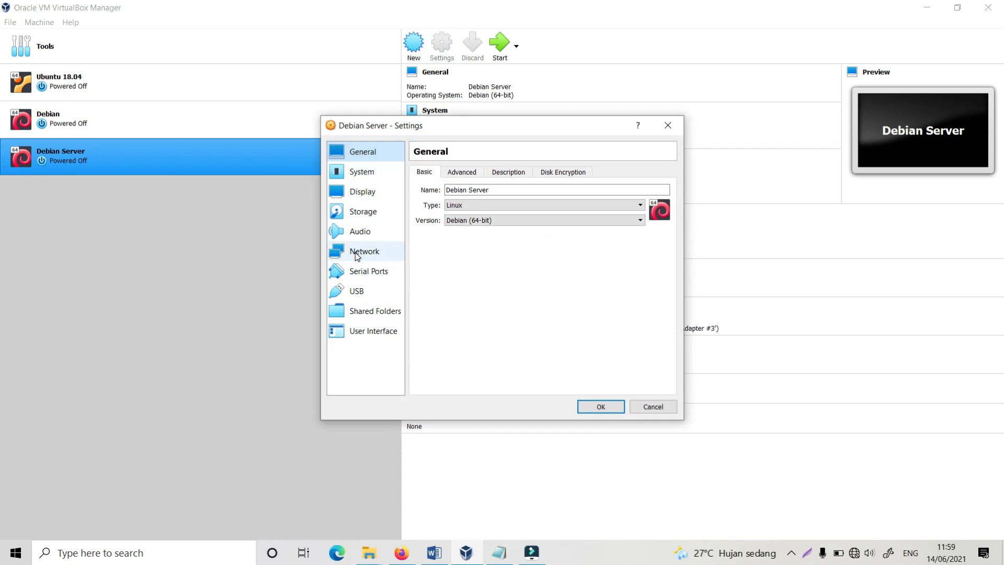
click(357, 256)
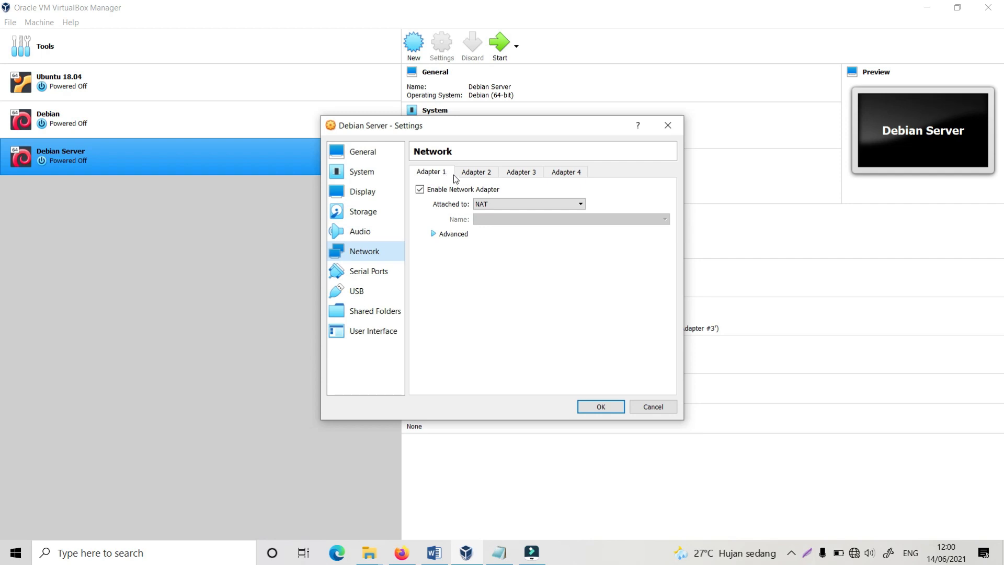
click(473, 174)
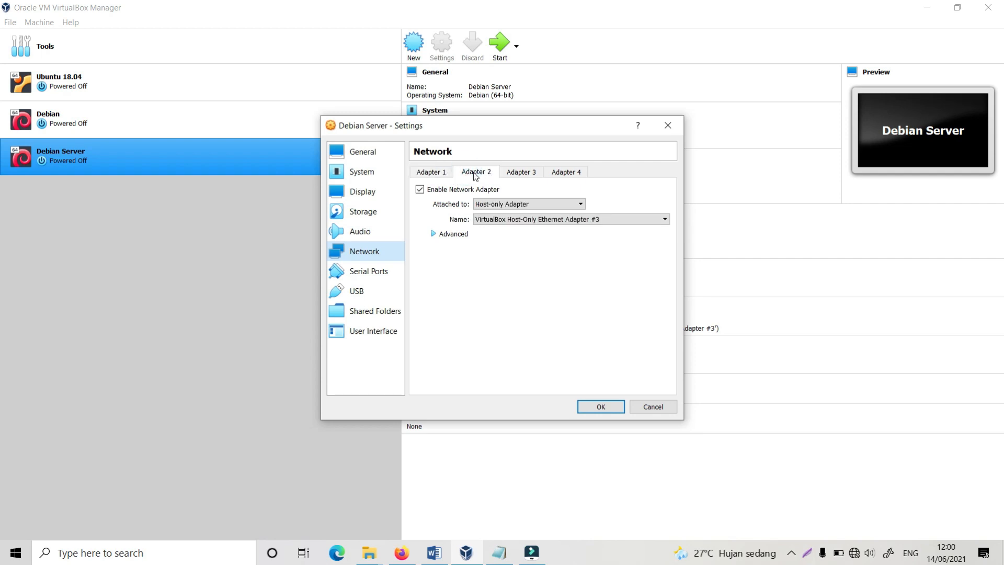
click(436, 173)
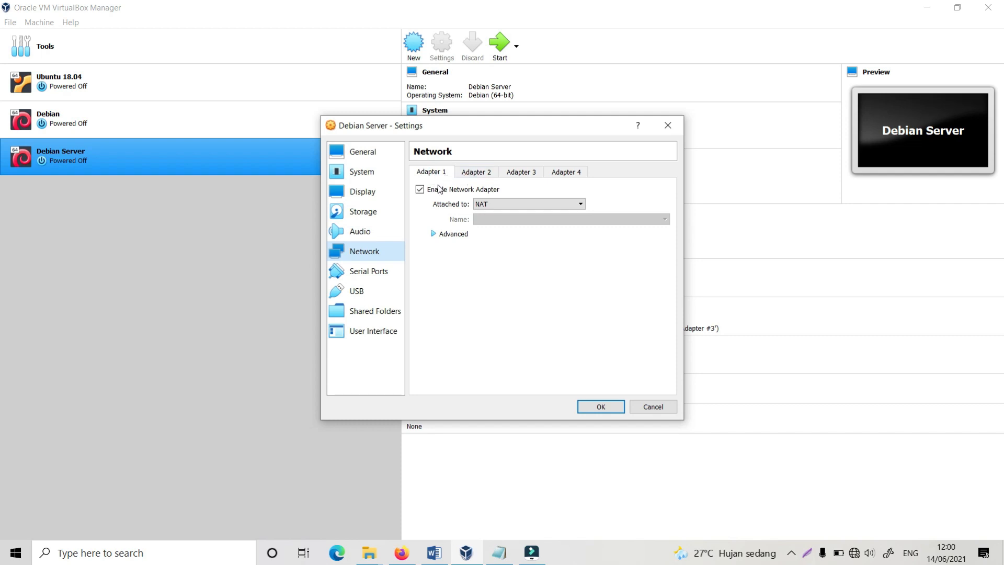
click(474, 173)
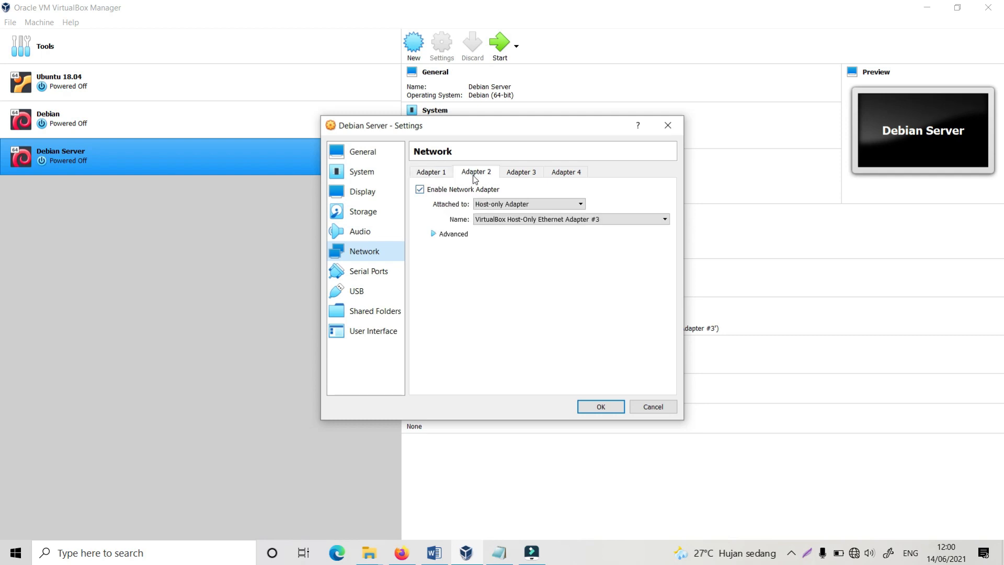
click(432, 175)
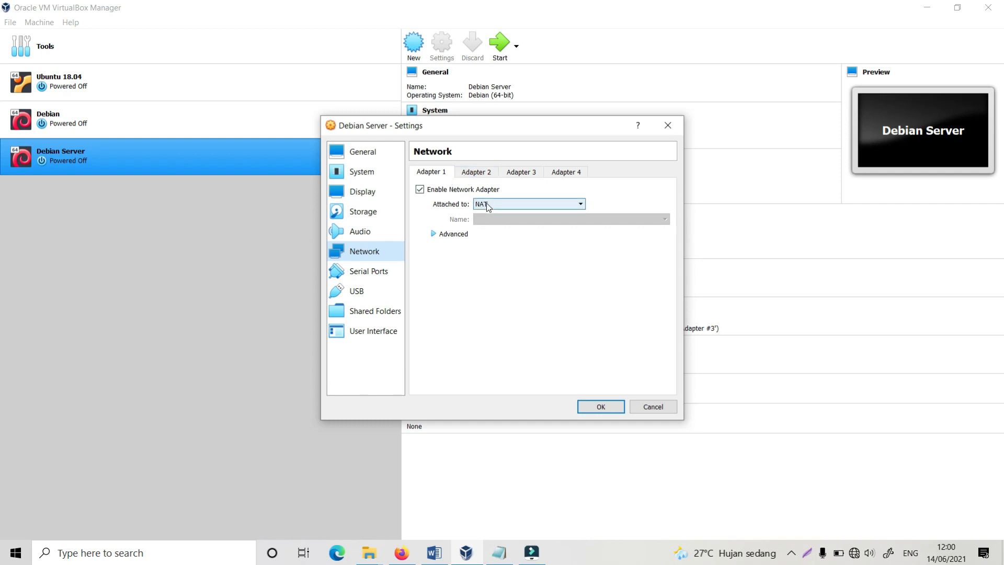
click(469, 176)
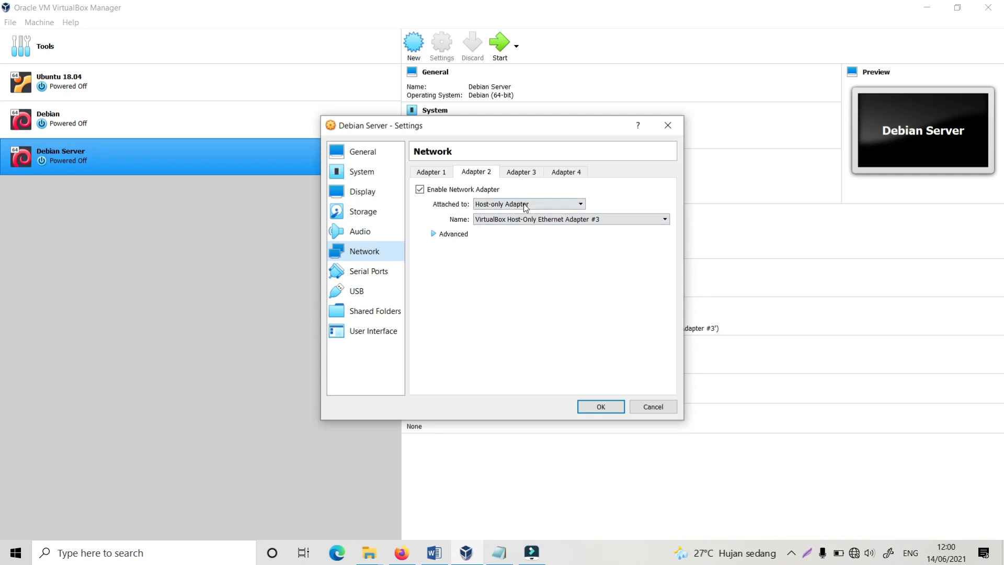
Inspect Adapter 2's advanced settings and available host-only adapter names, keeping VirtualBox Host-Only Ethernet Adapter #3 and accepting the settings.
click(440, 234)
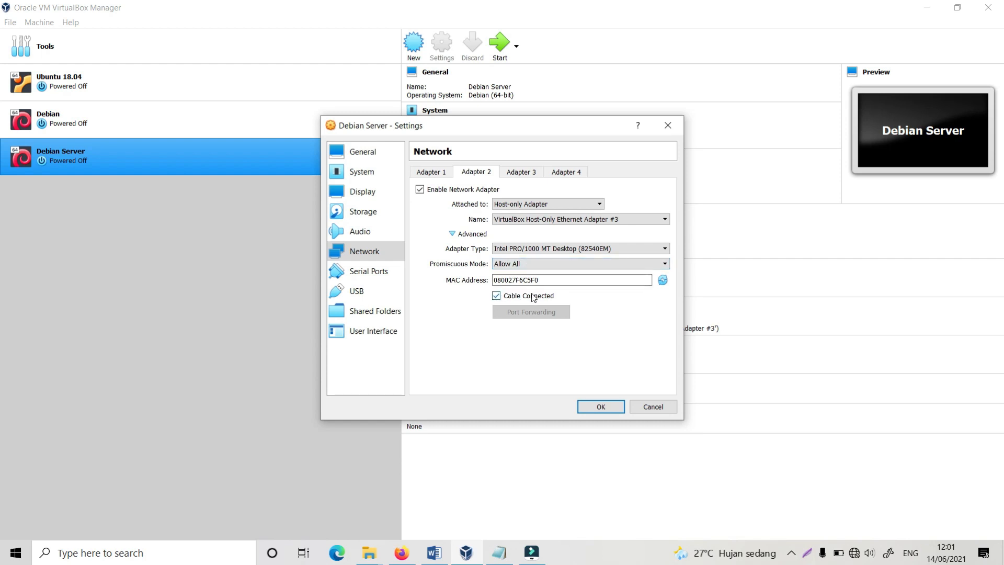
click(619, 224)
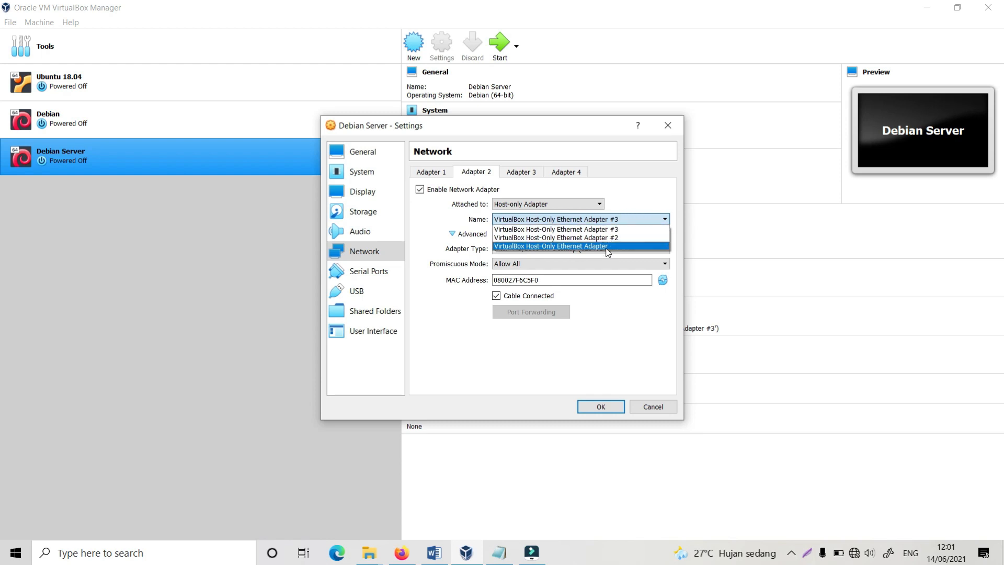
click(642, 203)
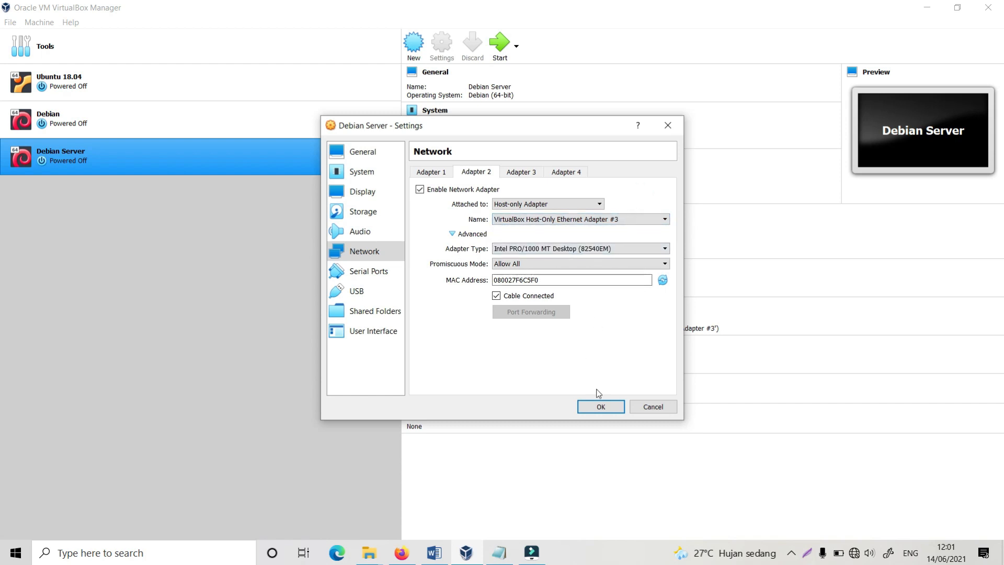
click(601, 407)
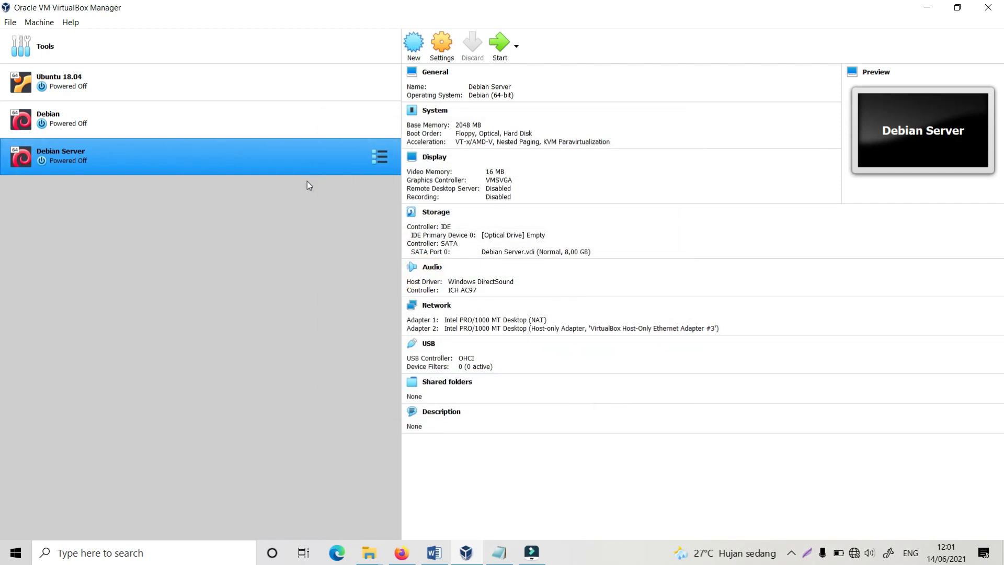
Examine Debian Server's storage settings and the disc images available for its IDE controller, leaving without attaching one.
click(435, 46)
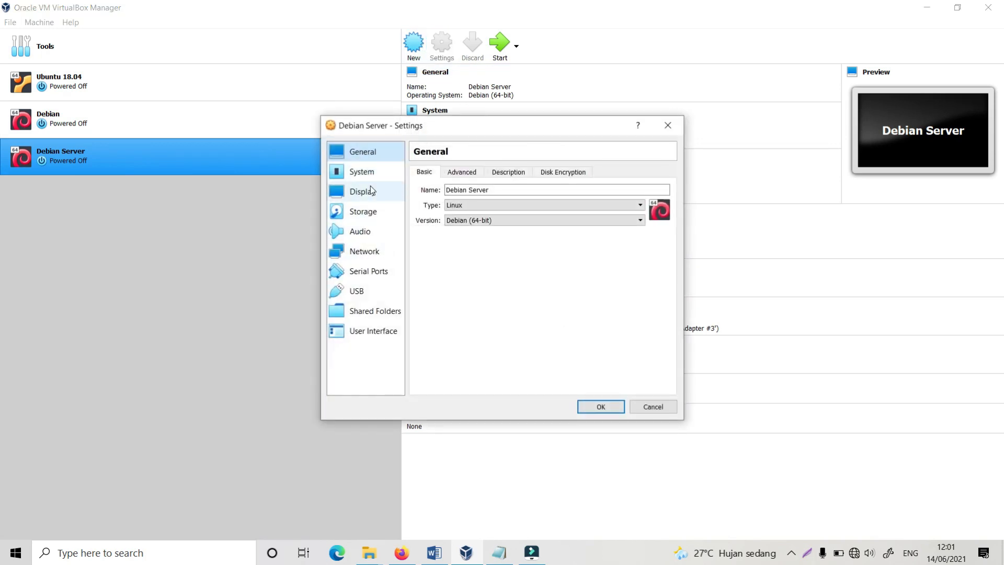
click(365, 212)
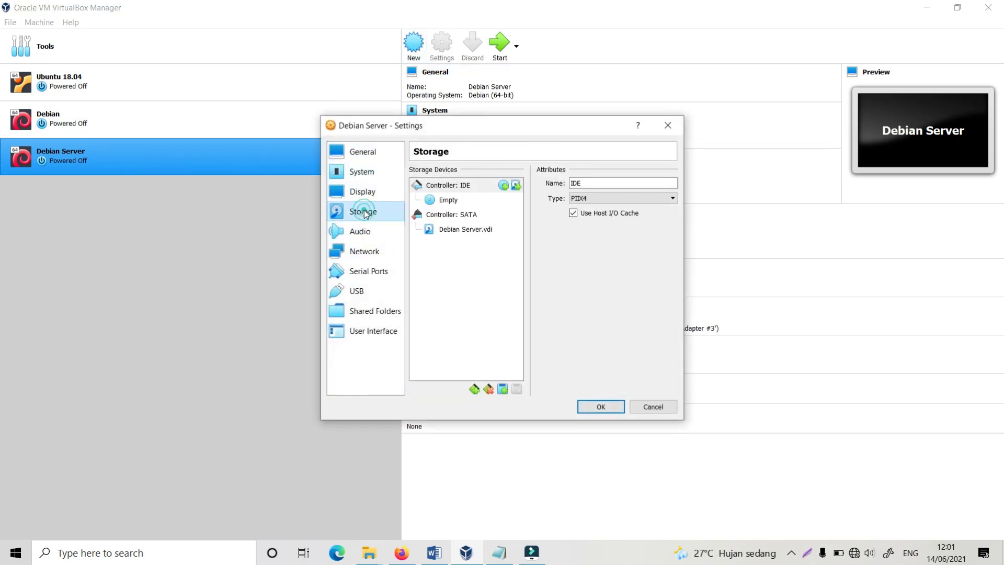
click(503, 186)
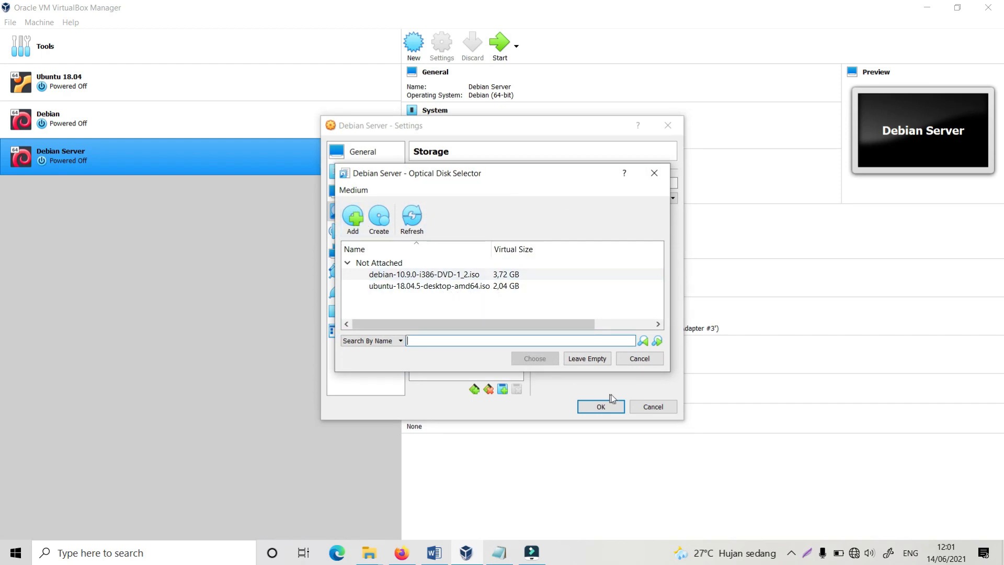
click(639, 359)
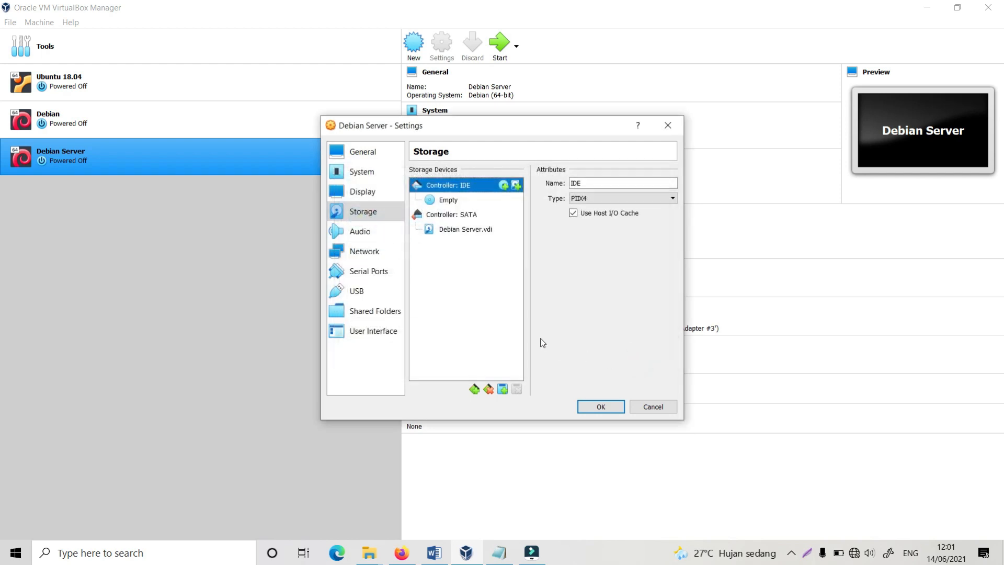
click(649, 408)
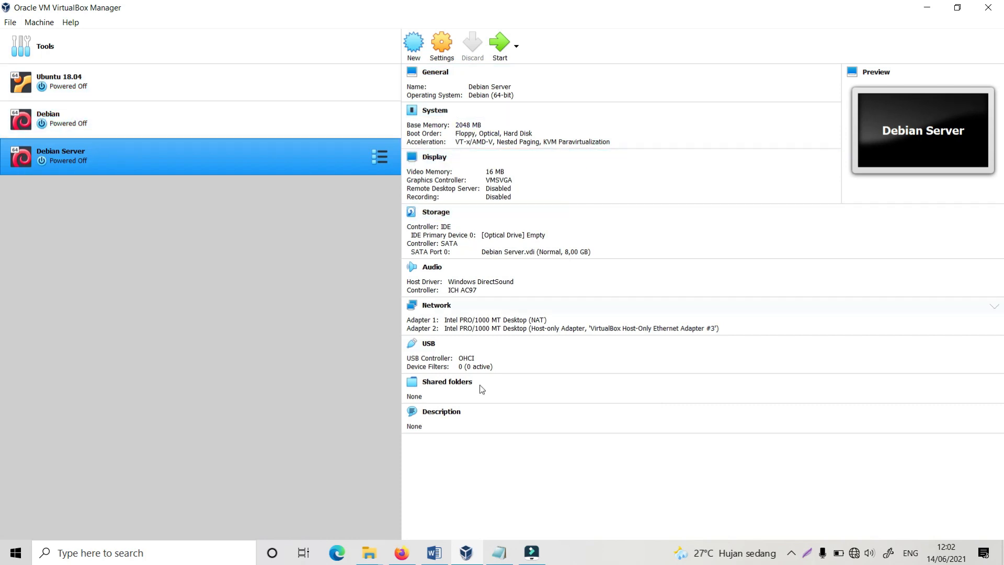
Consult the Notepad checklist and open Windows' list of network adapter connections from the network status settings.
click(511, 550)
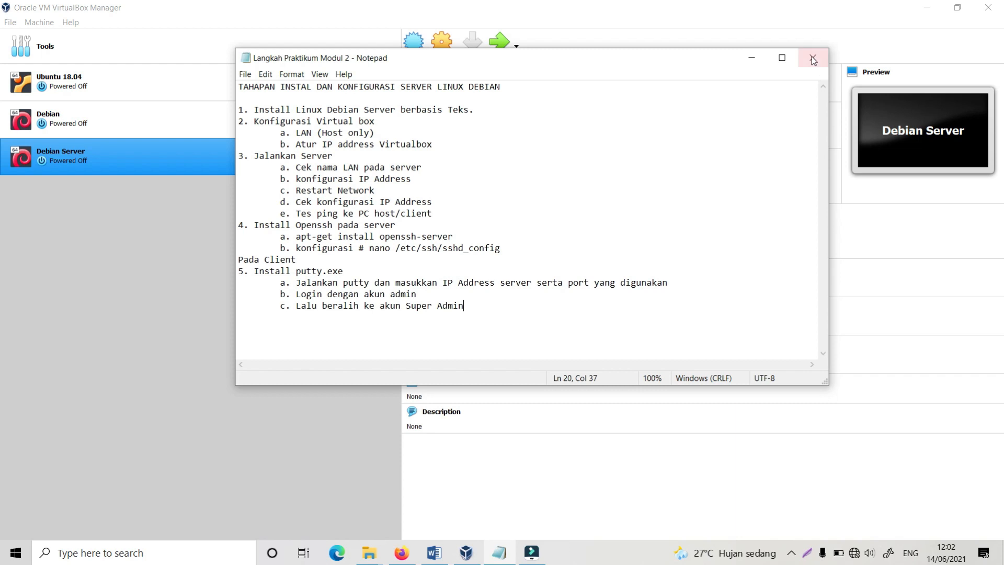
click(753, 59)
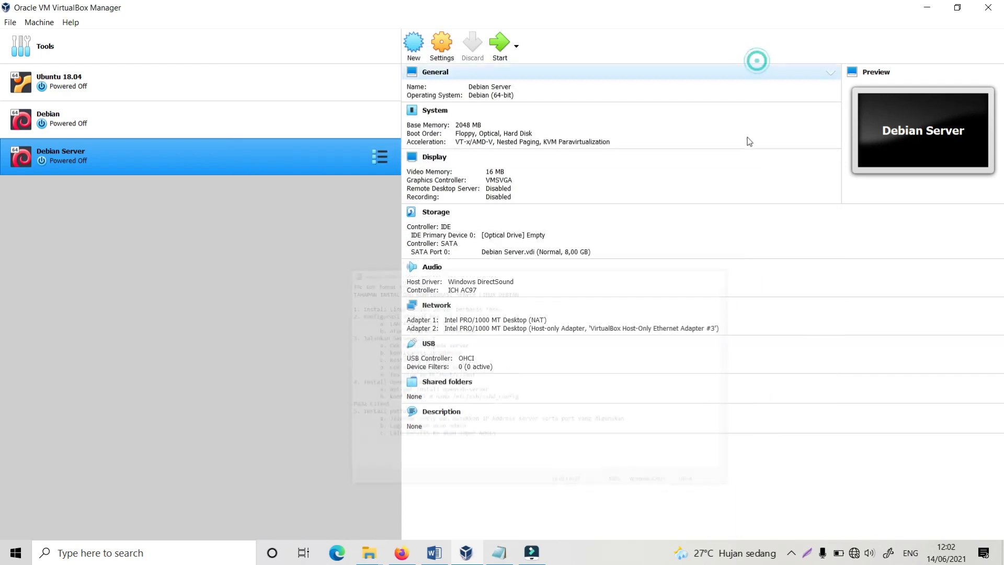
right_click(856, 554)
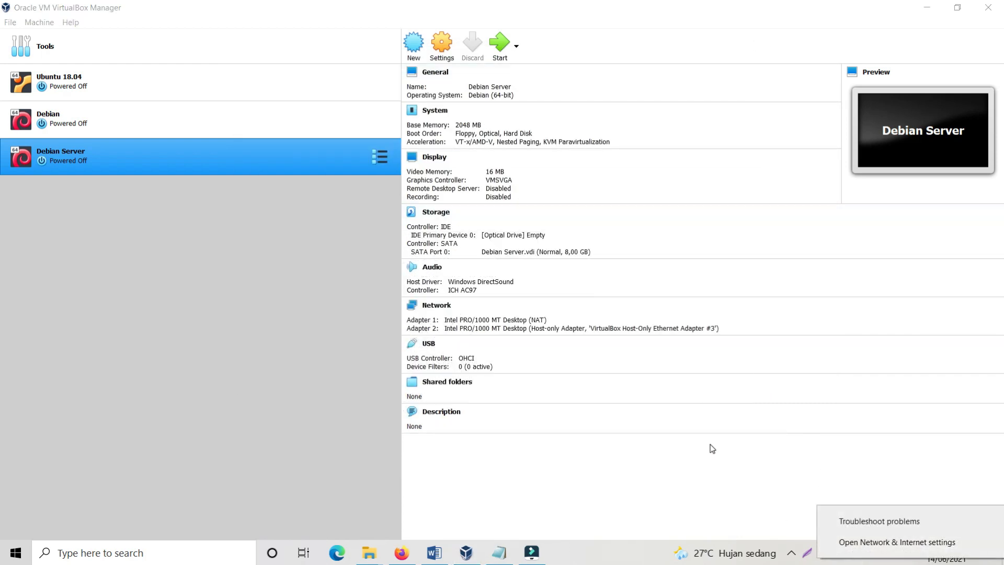
click(866, 544)
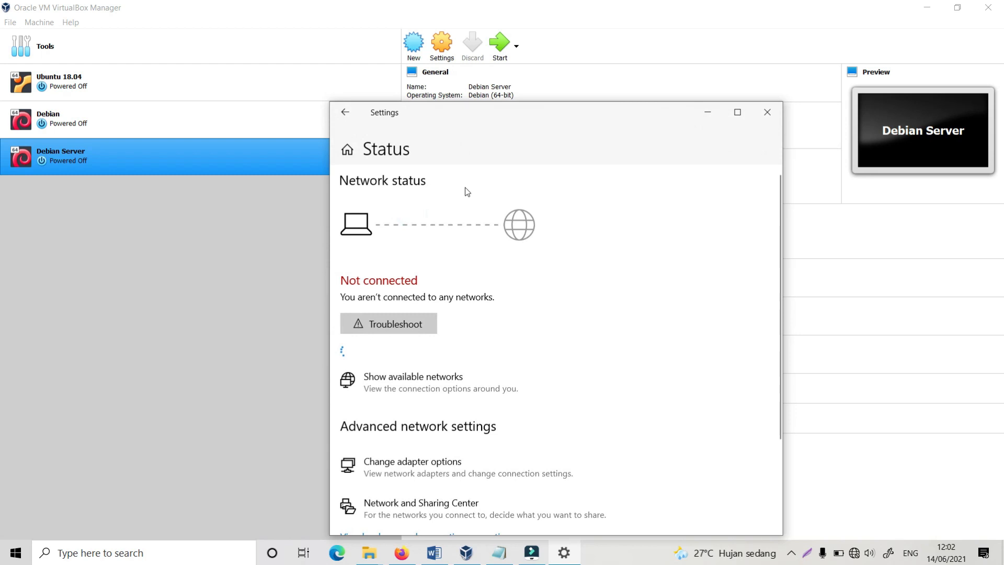
drag(512, 114, 467, 40)
click(387, 387)
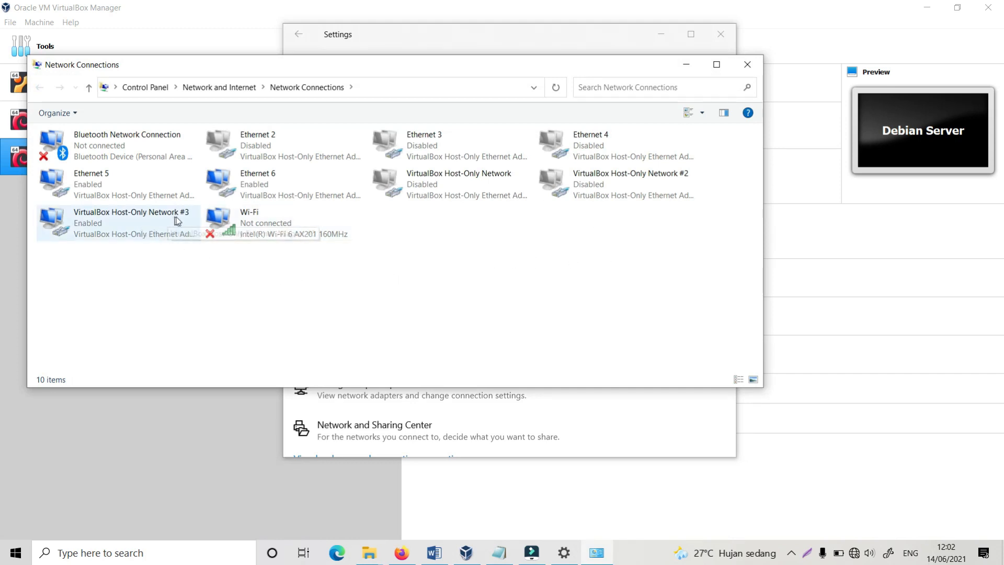
Inspect the Internet Protocol Version 4 settings of VirtualBox Host-Only Network #3, accept them and close the Windows network windows.
double_click(137, 221)
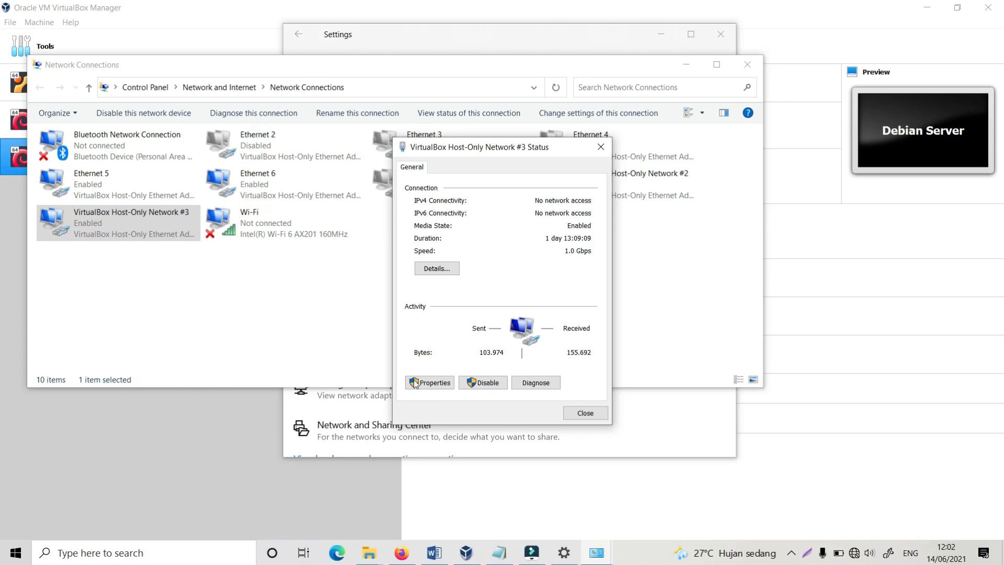
click(429, 383)
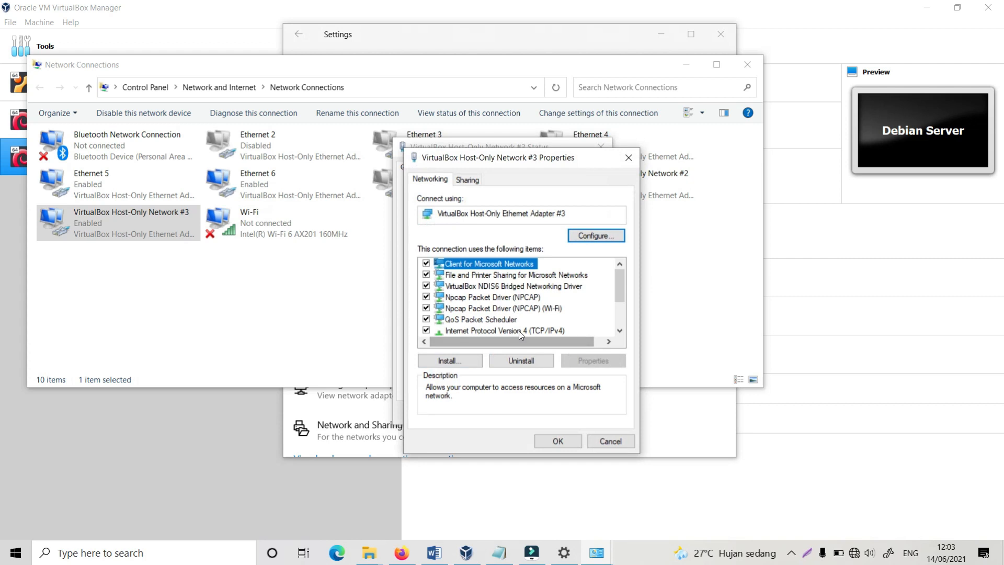
double_click(521, 331)
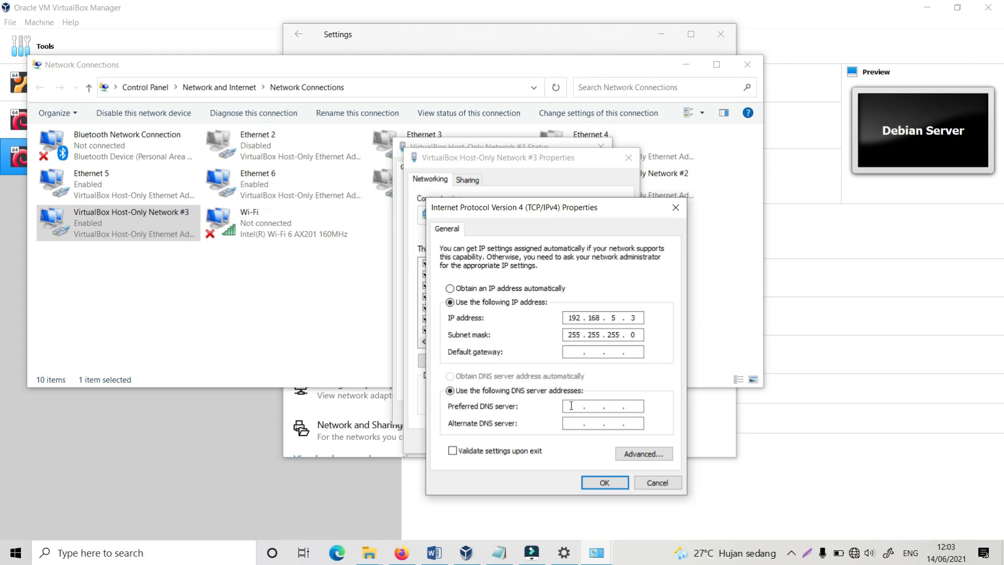
click(604, 482)
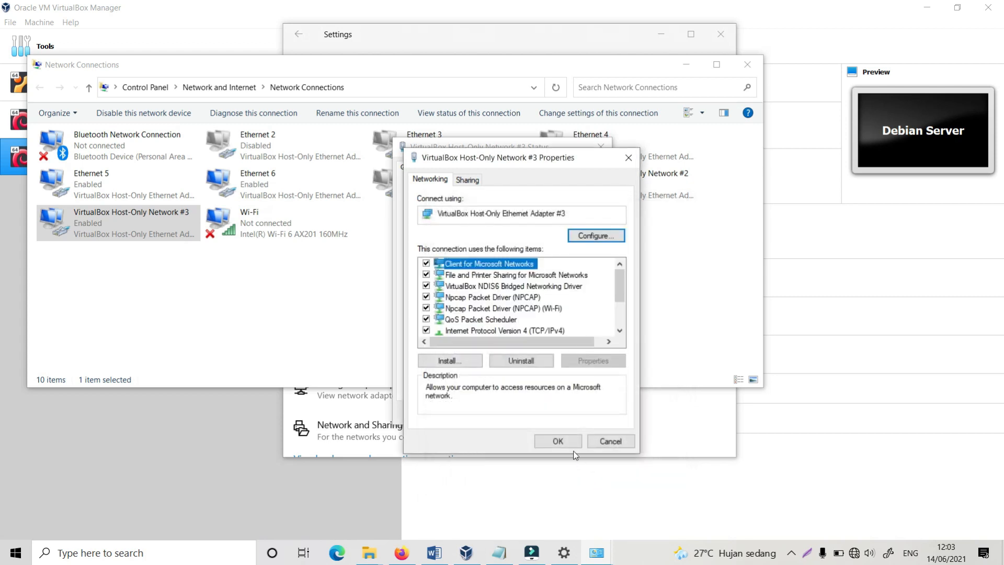
click(556, 440)
click(585, 412)
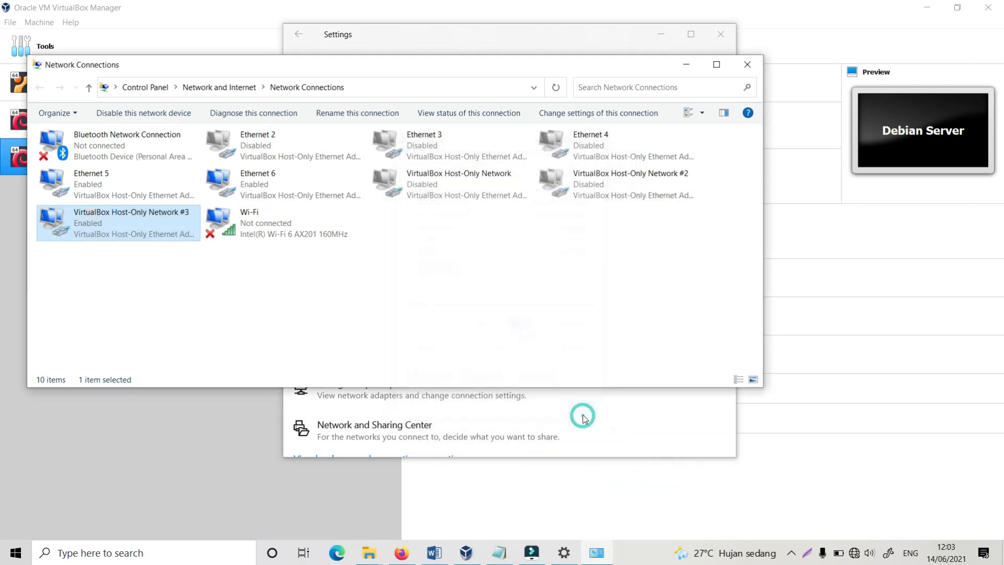
click(747, 66)
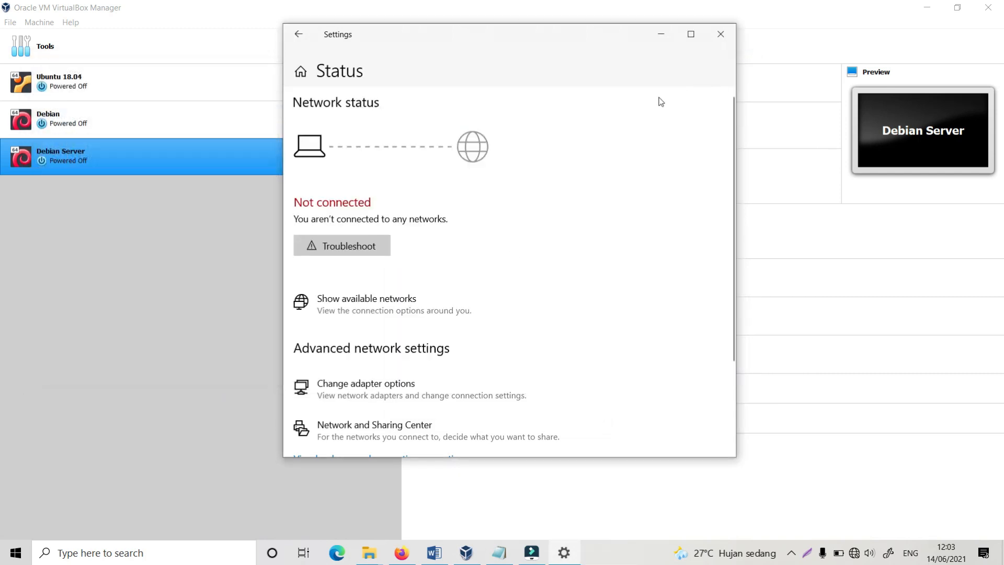
click(722, 33)
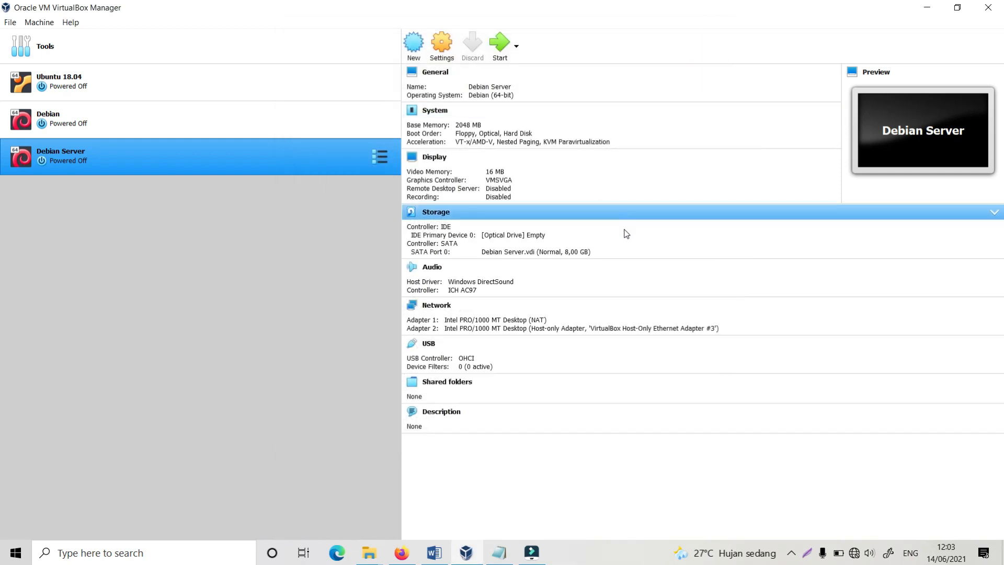
Review the "Jalankan Server" section, items a to e, of the Notepad checklist and put the checklist away.
click(499, 553)
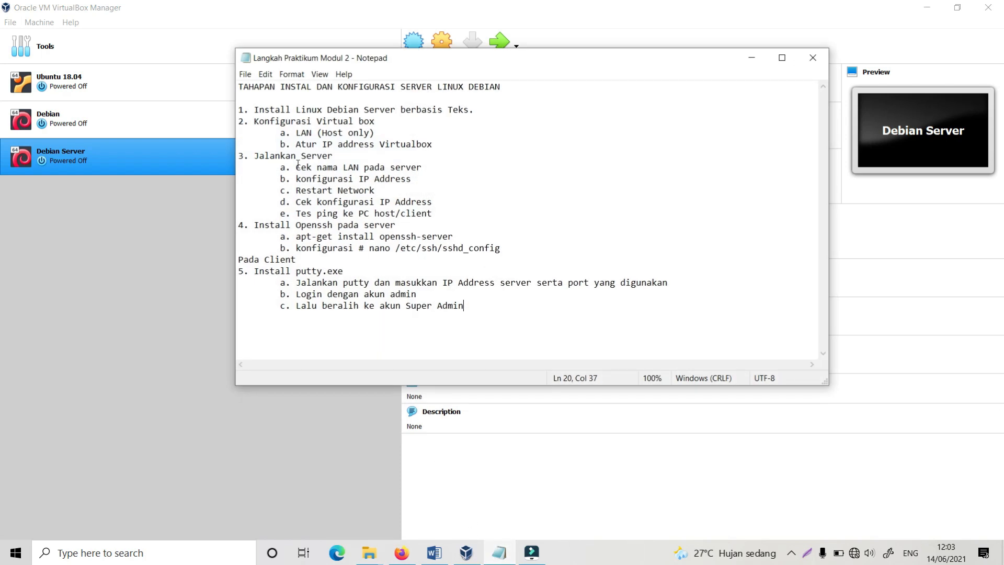
drag(254, 156, 442, 211)
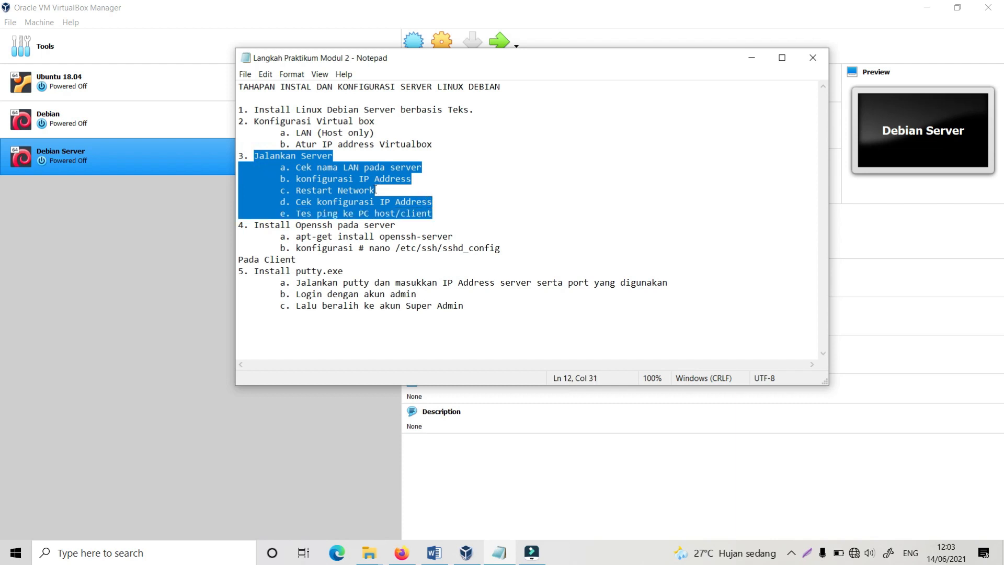
click(737, 61)
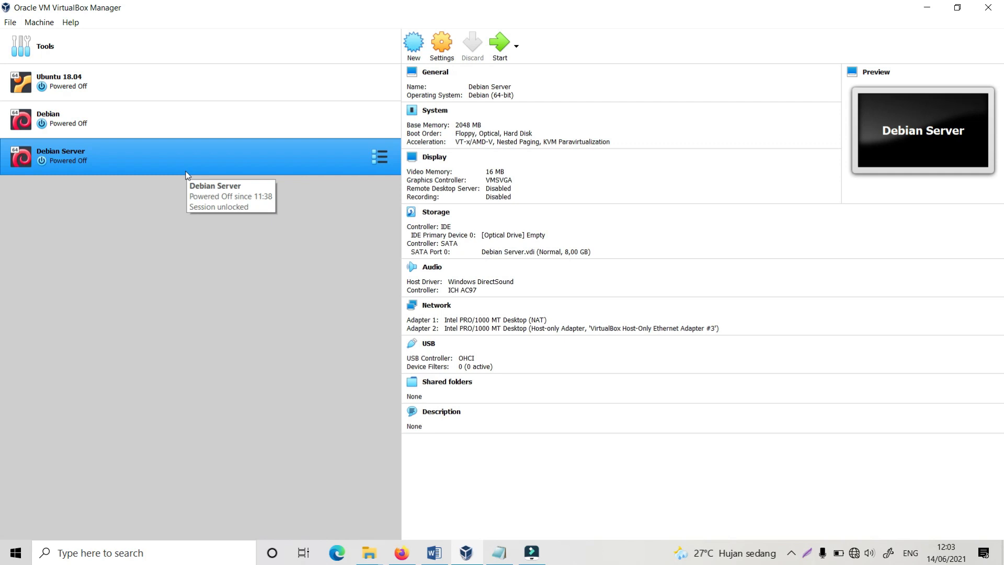
Start the Debian Server virtual machine and dismiss the keyboard capture and mouse integration notices.
click(493, 49)
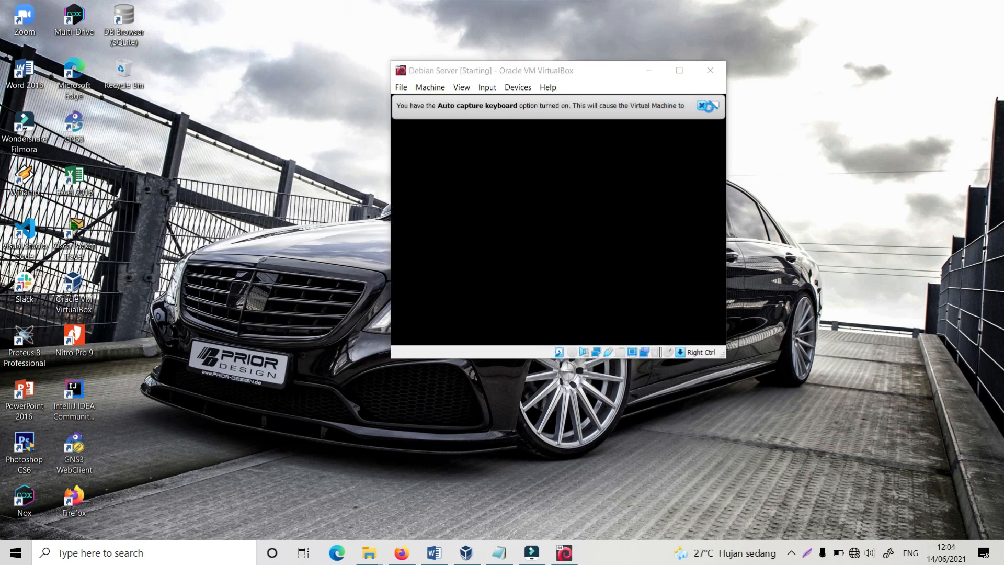
click(701, 106)
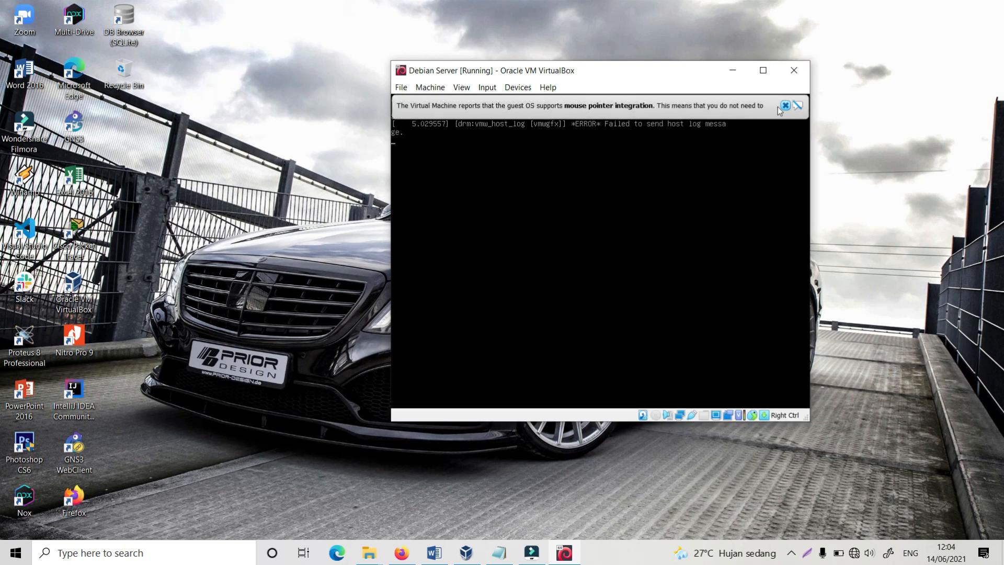
click(786, 107)
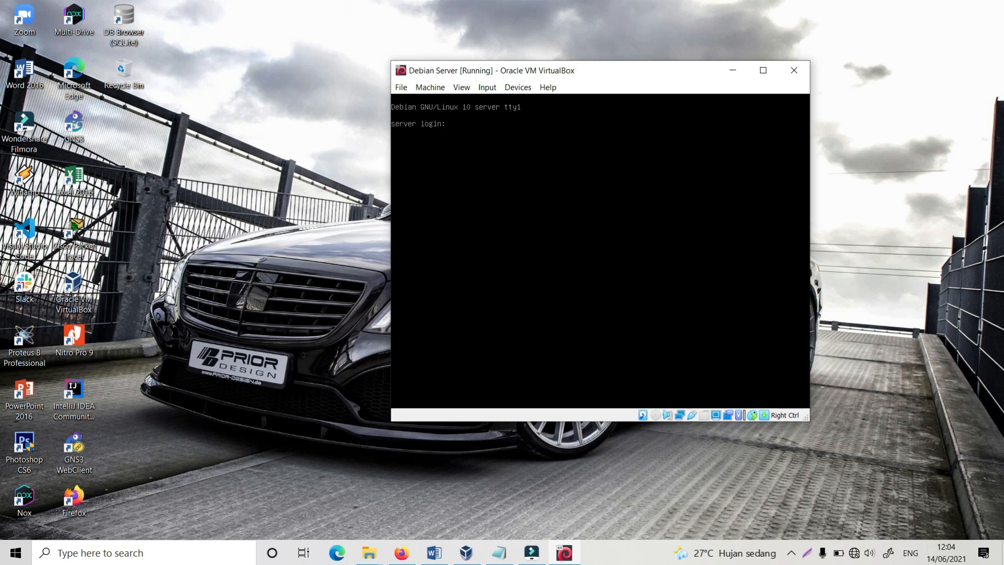
Add two lines with the prompt symbols "$" and "#" below the Notepad checklist, then return to the server console.
click(499, 553)
click(591, 324)
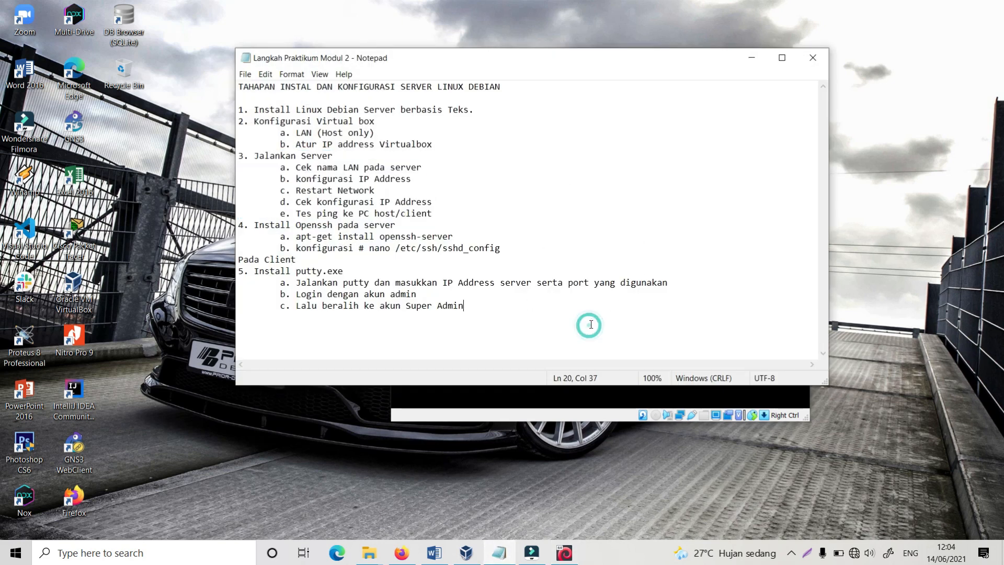
key(Return)
key(Return)
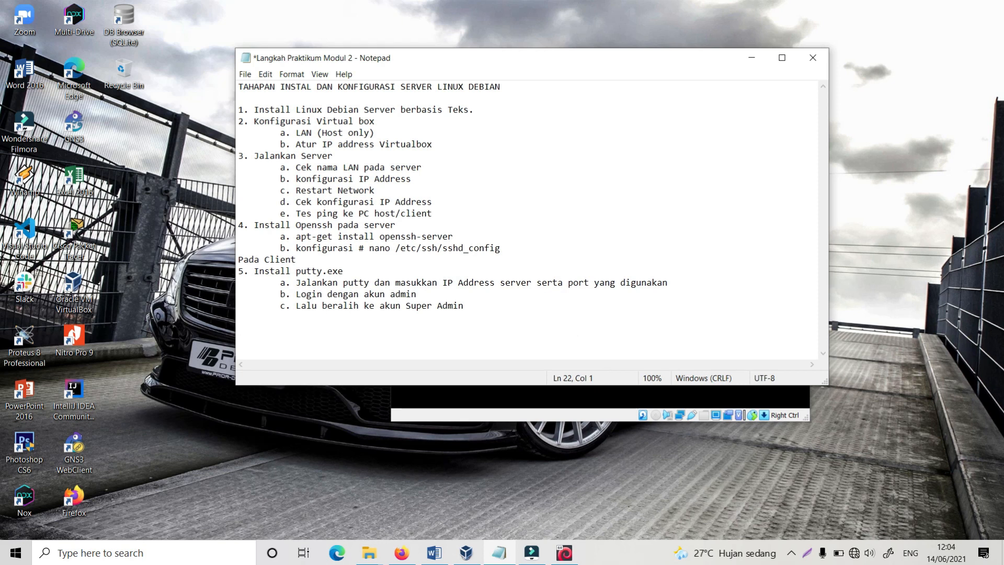
text($)
key(Return)
text(#)
click(252, 325)
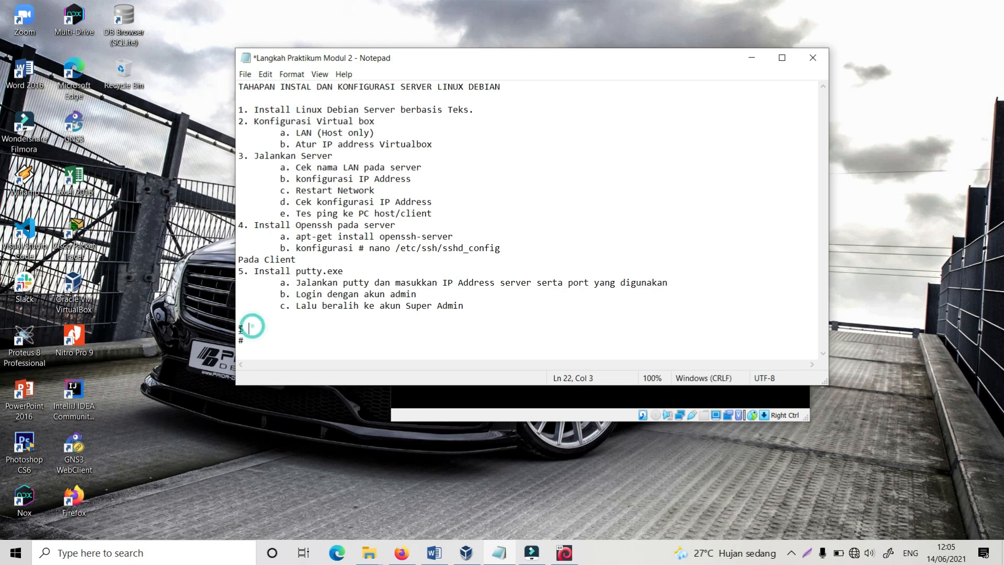
click(243, 328)
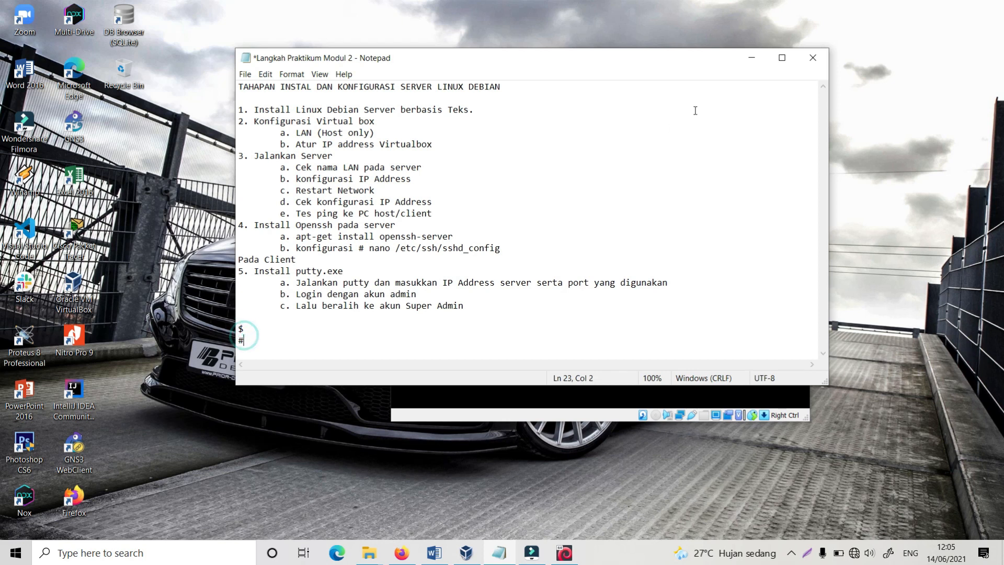
click(752, 57)
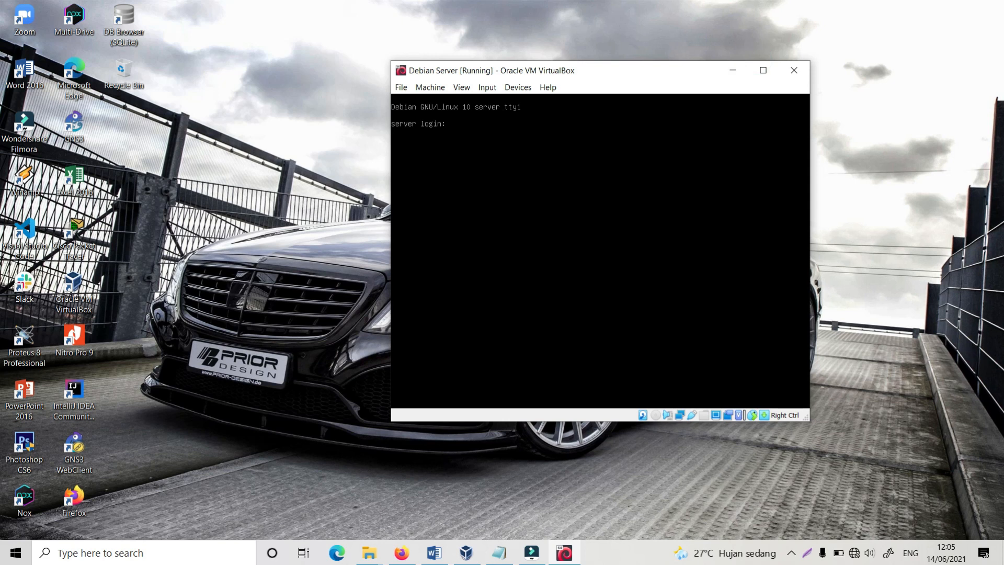
Log in to the Debian server console with the regular account's username and password.
text(lubiz)
key(Return)
key(Return)
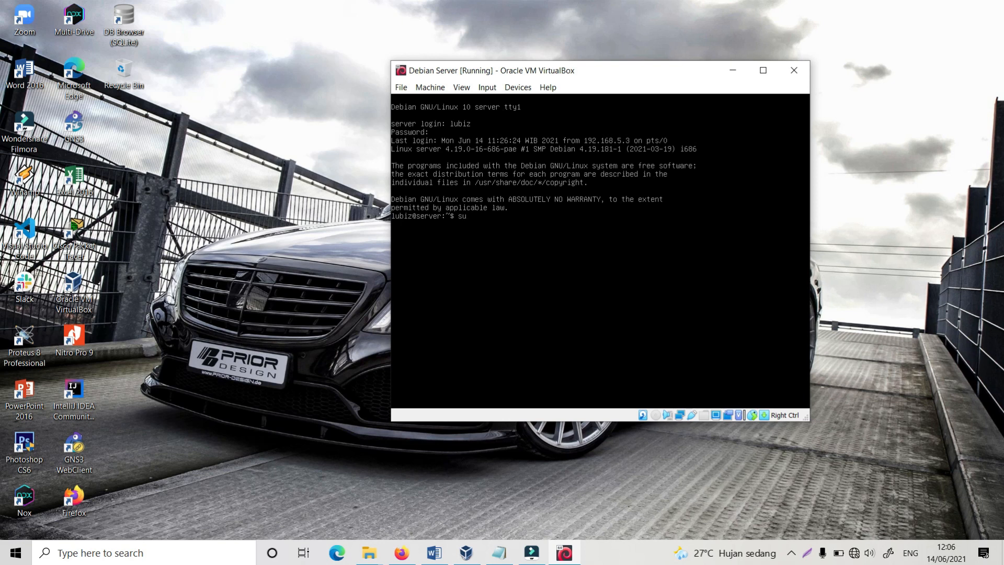
Switch to the root account with su and the root password, and go to root's home directory with cd.
key(Return)
key(Return)
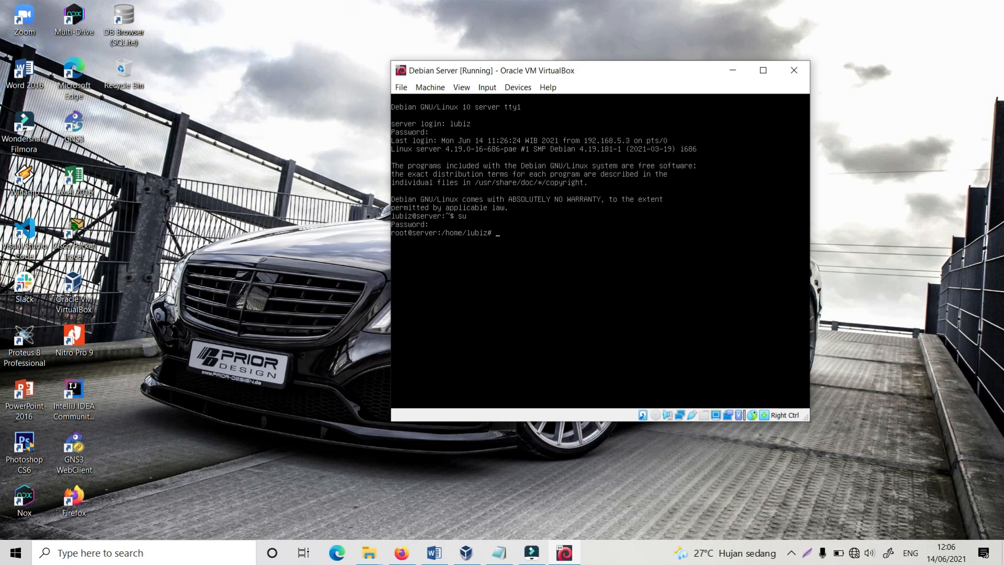
text(cd)
key(Return)
Arrange the Notepad checklist and the Debian Server window side by side, narrowing Notepad so both are fully readable.
click(499, 552)
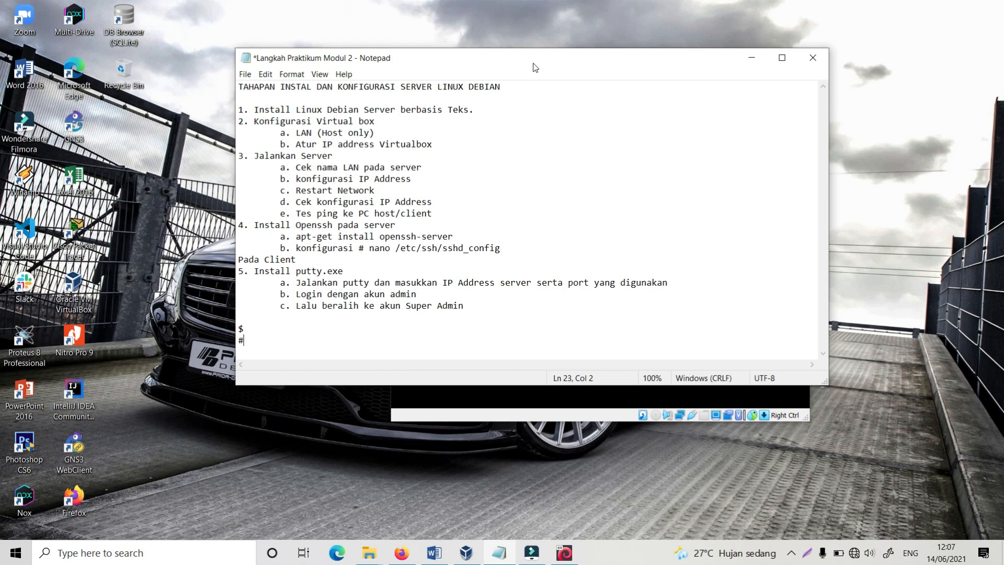
drag(535, 67, 499, 284)
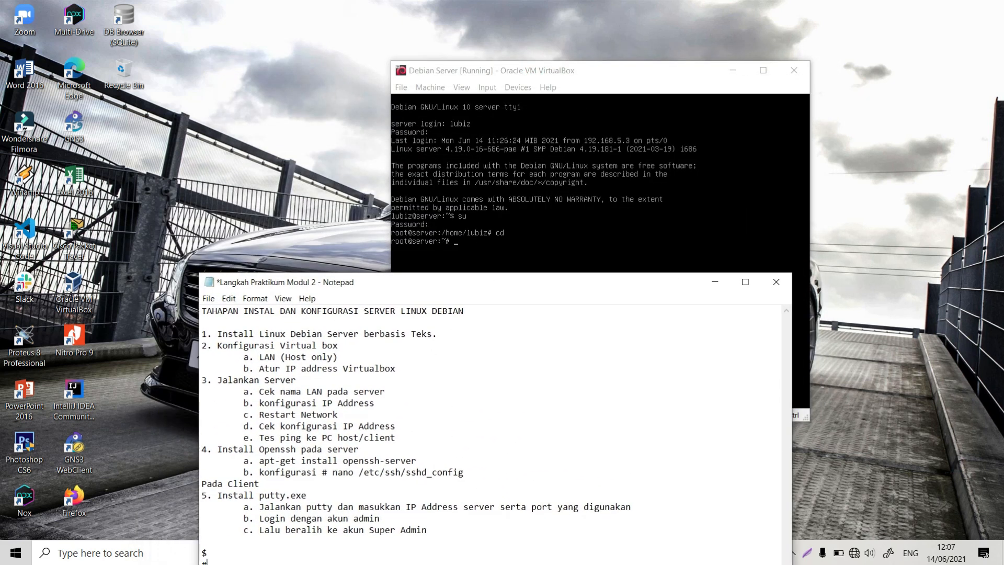
drag(653, 69, 845, 64)
click(473, 285)
drag(463, 278, 231, 65)
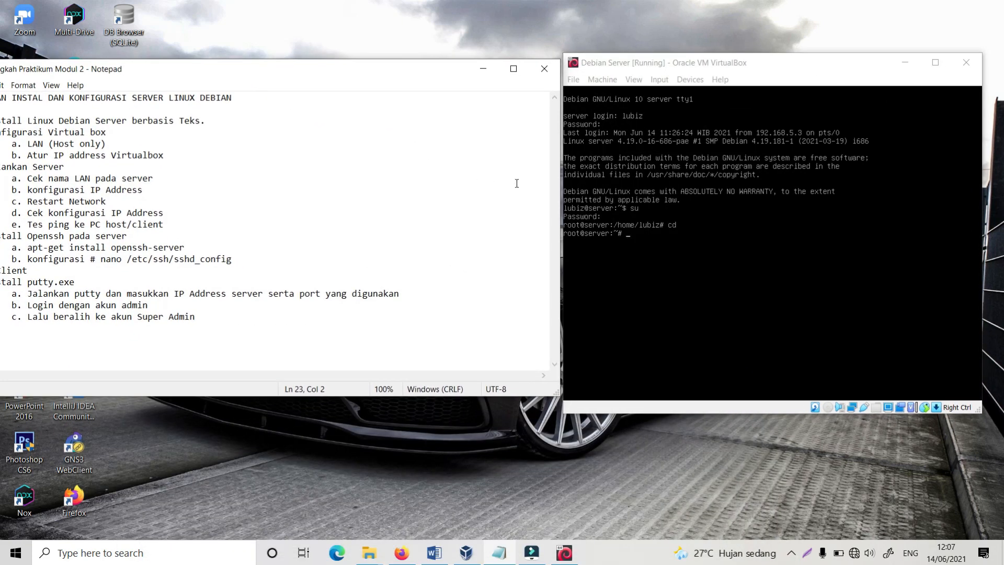
drag(558, 187, 450, 186)
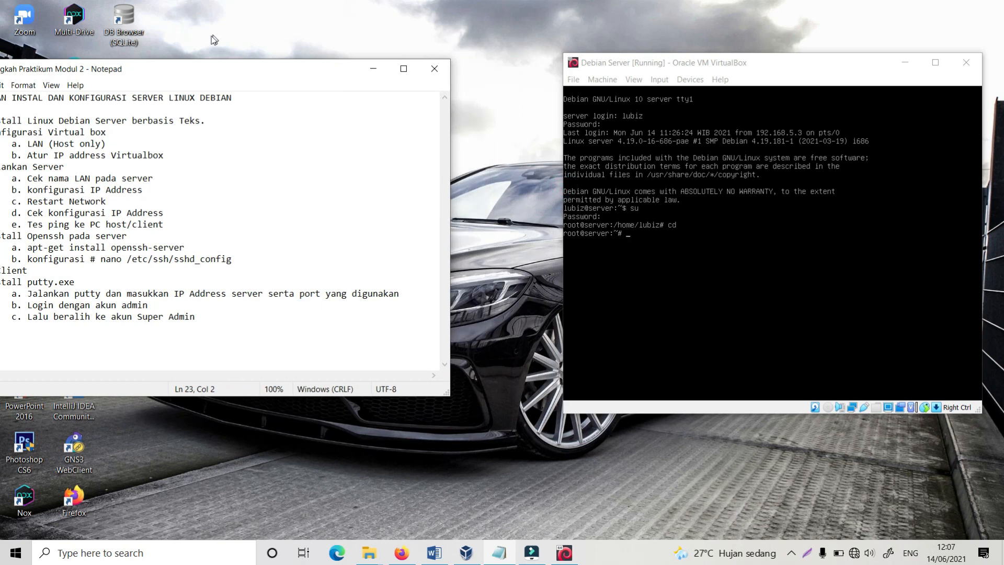
drag(202, 72, 247, 70)
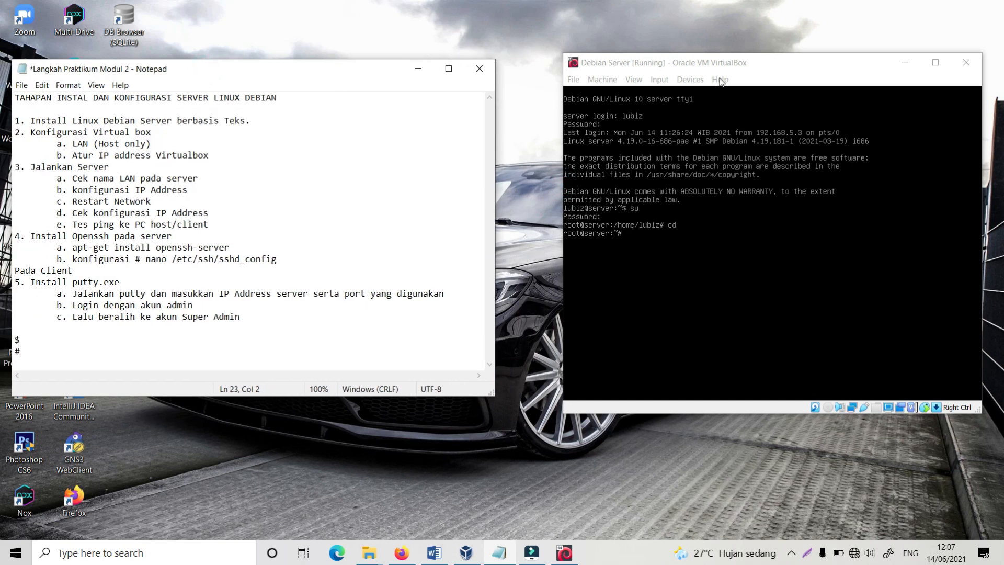
drag(792, 70, 744, 59)
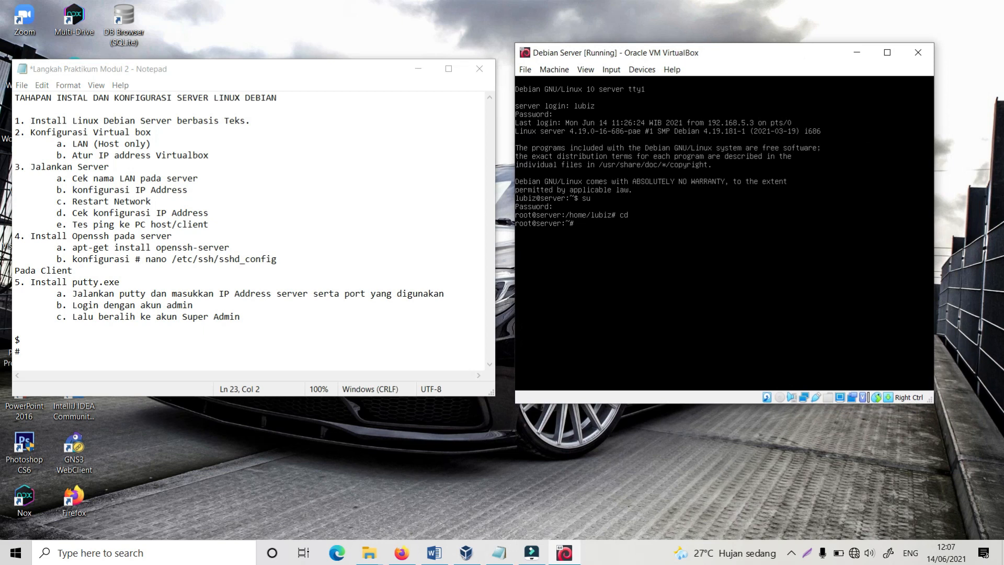
Check the server's network interface names and addresses with ip addr, and clear the console.
text(ip addr)
key(Return)
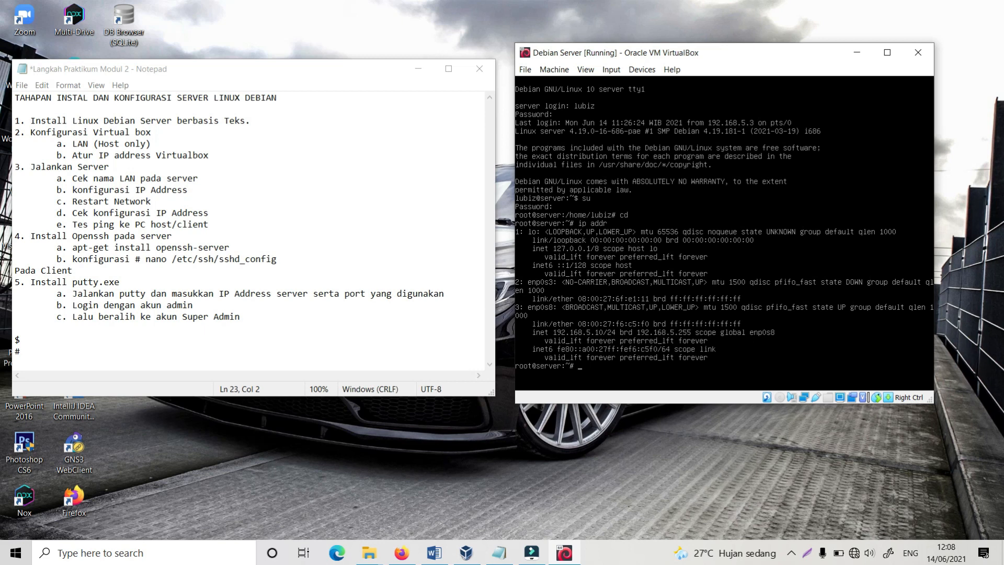
text(clear)
key(Return)
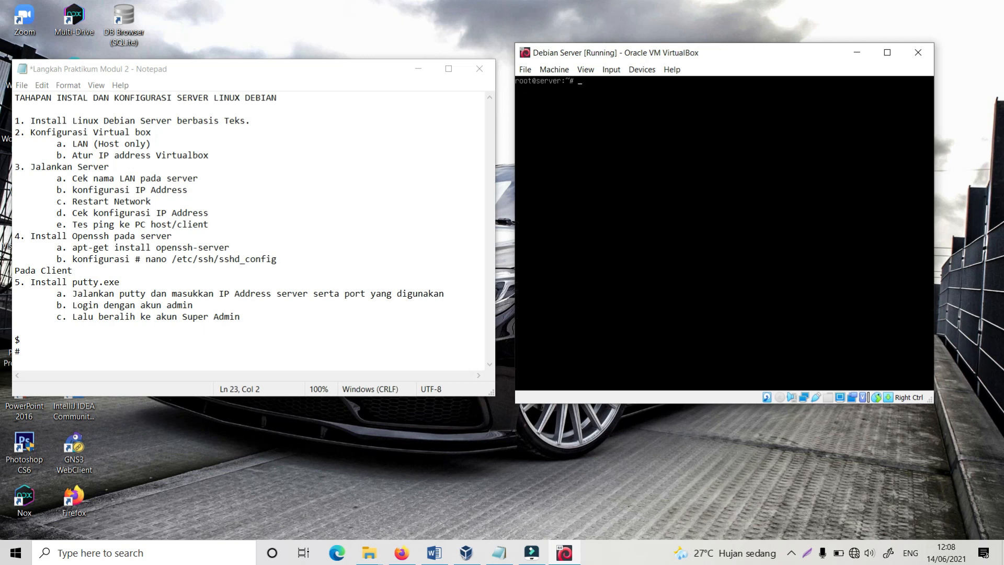
Review the static enp0s8 configuration in /etc/network/interfaces with nano, exit without changes, and clear the console.
text(nano /etc/network/interfaces)
key(Return)
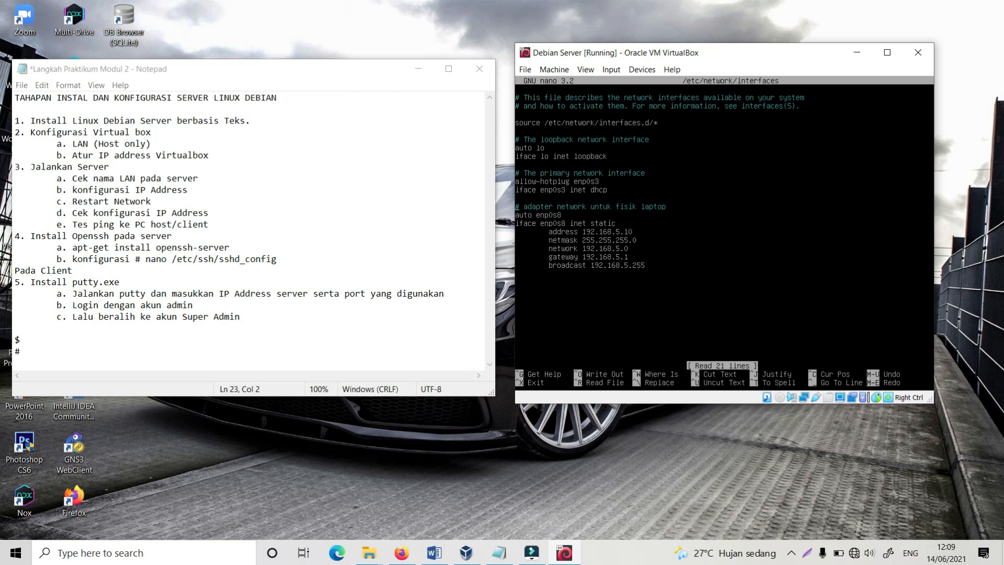
key(Down)
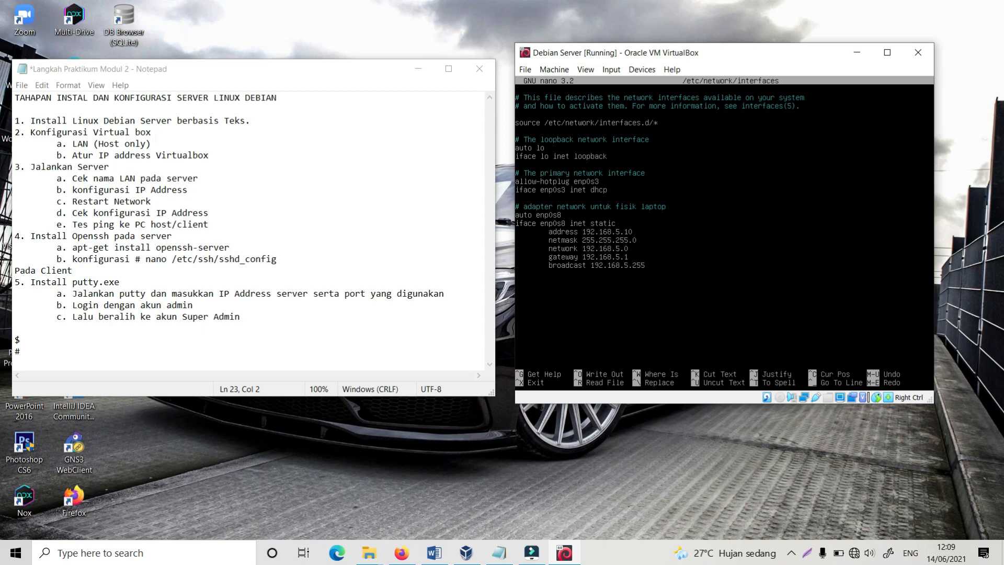
key(ctrl+x)
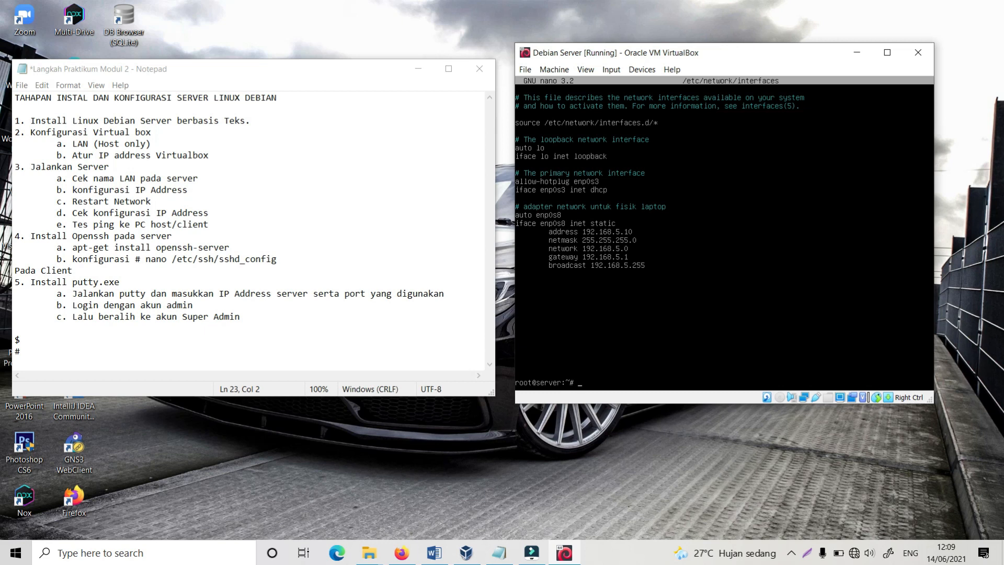
key(Return)
text(cel)
key(BackSpace)
key(BackSpace)
text(lear)
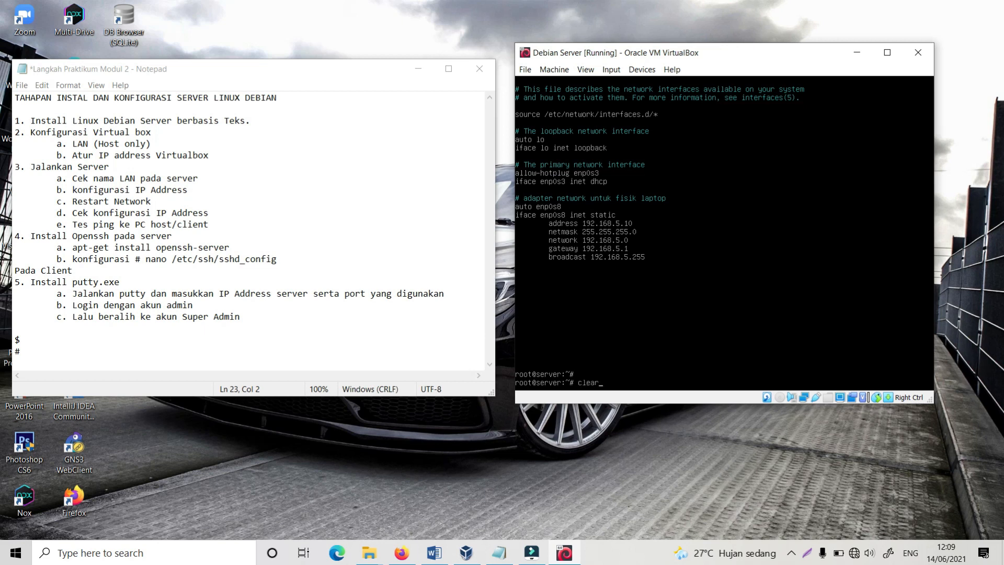
key(Return)
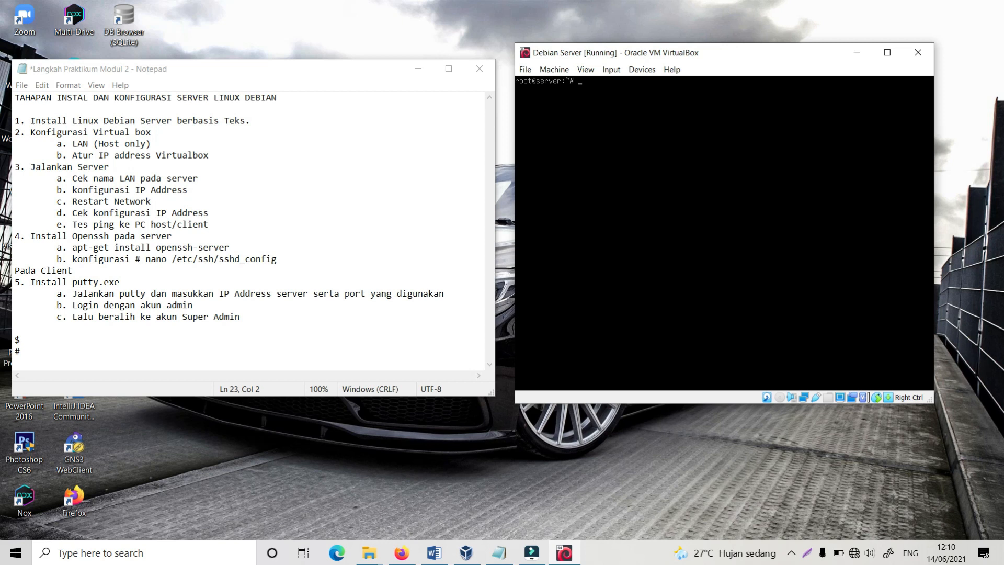
Restart the server's network with /etc/init.d/networking restart and check the interface addresses with ip addr.
text(etc)
text(/init.d)
text(/networ)
text(ik)
key(BackSpace)
key(BackSpace)
text(king restart)
key(Return)
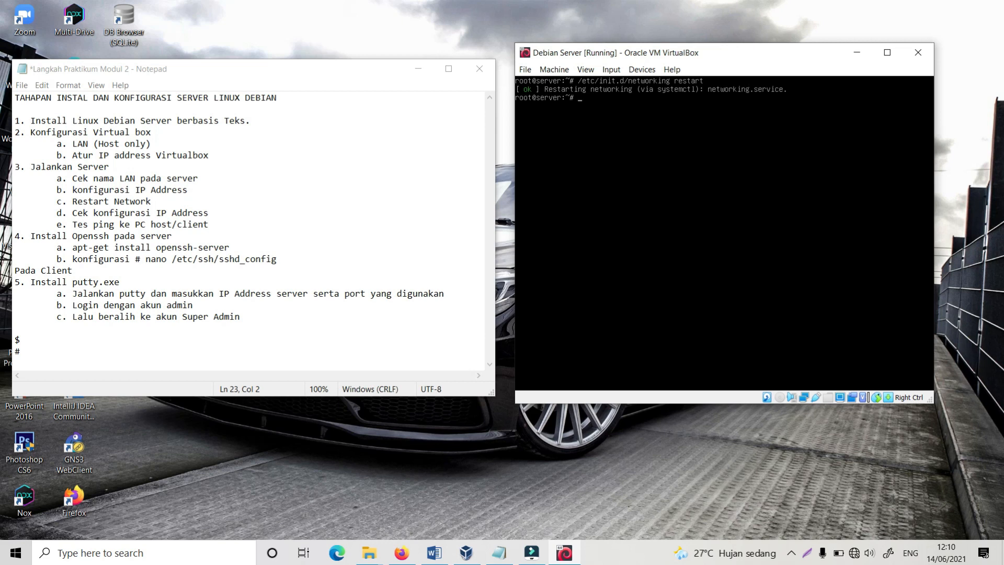
text(ip addr)
key(Return)
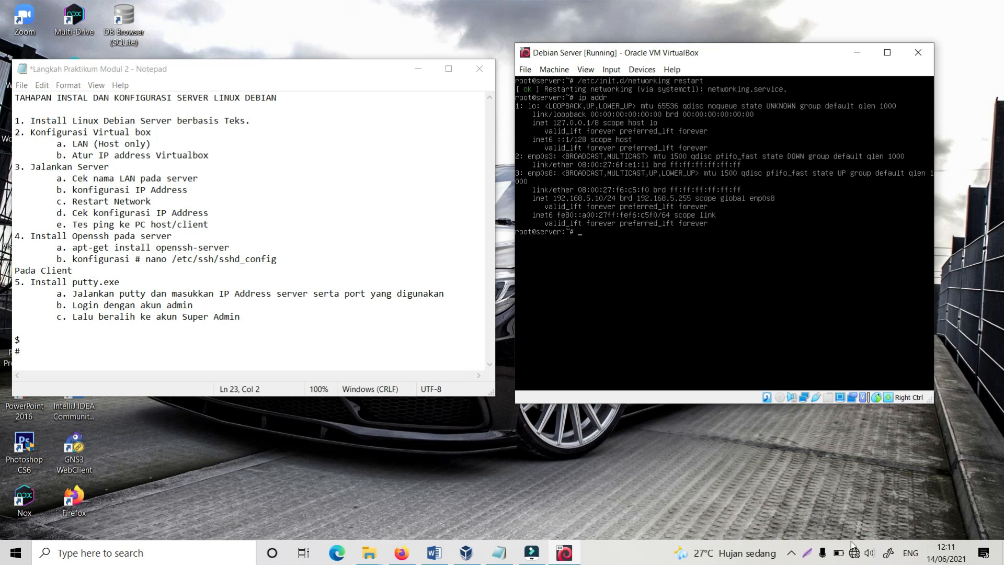
Check the IPv4 details of the host's VirtualBox Host-Only Network #3 connection in Windows, and close the network windows.
click(855, 559)
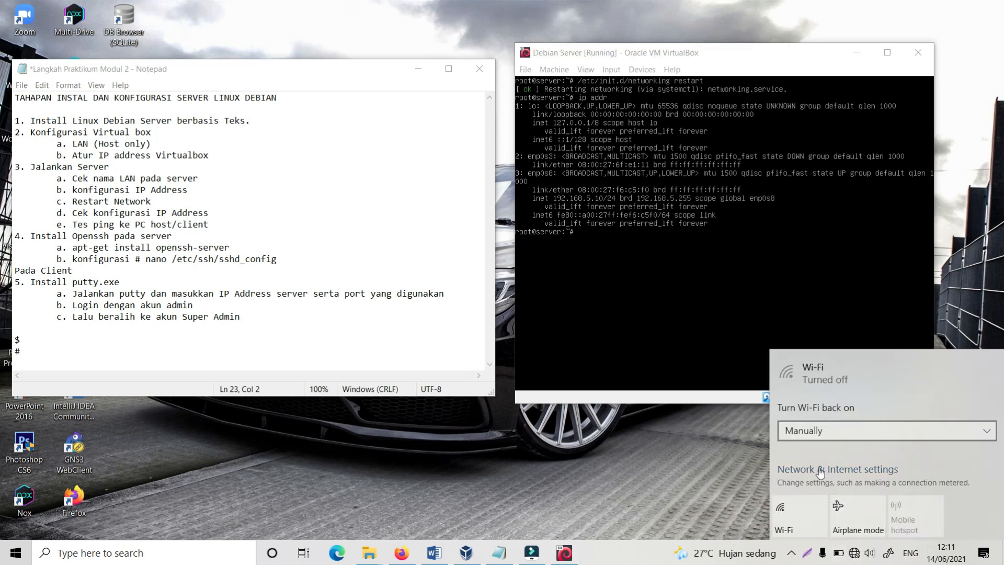
right_click(855, 553)
click(853, 540)
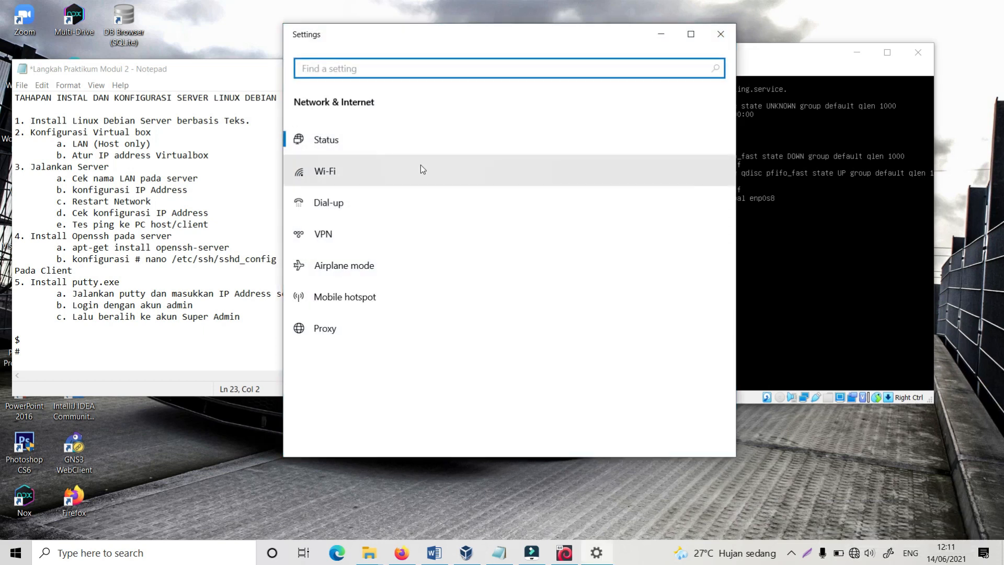
click(387, 377)
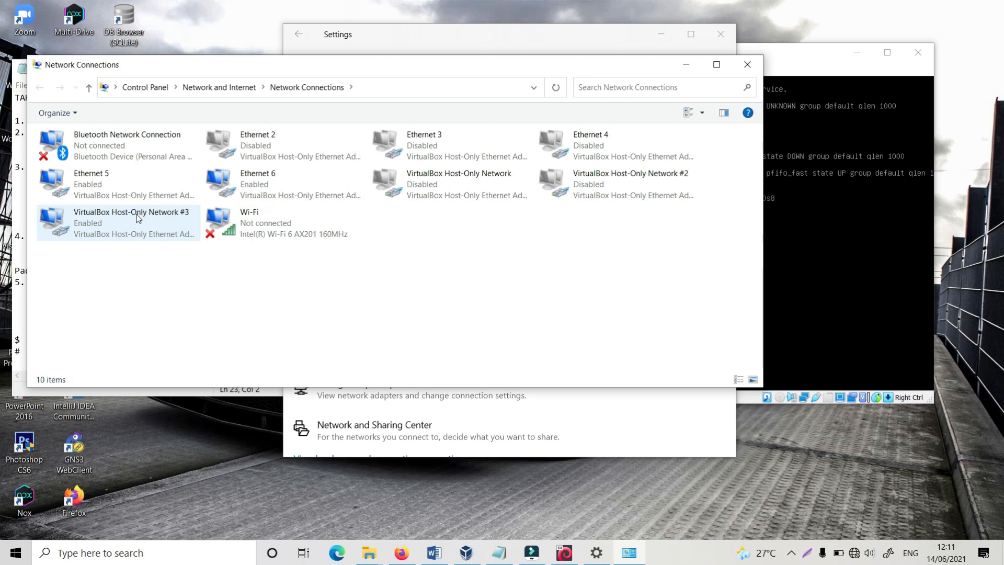
double_click(137, 218)
click(437, 268)
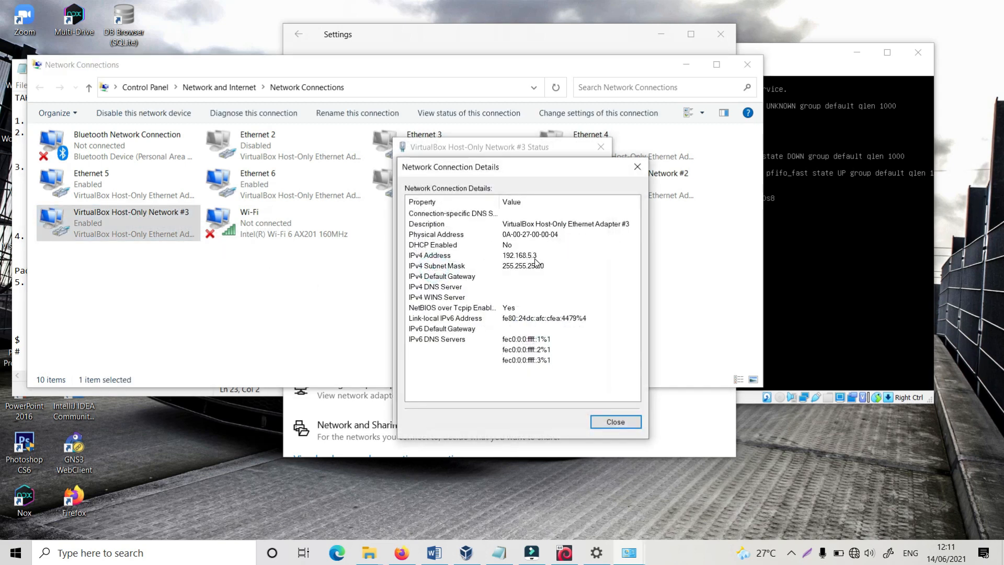
click(614, 421)
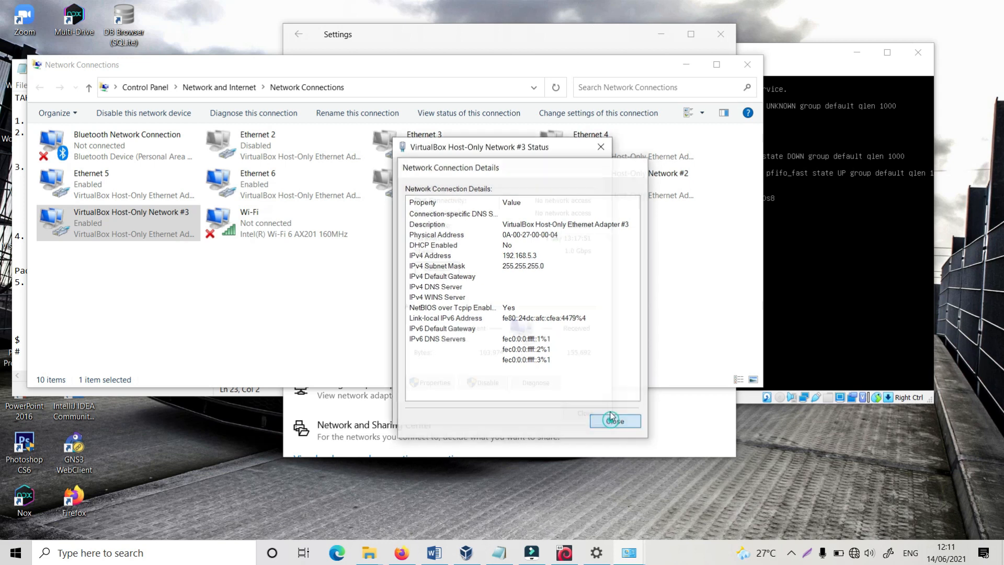
click(601, 147)
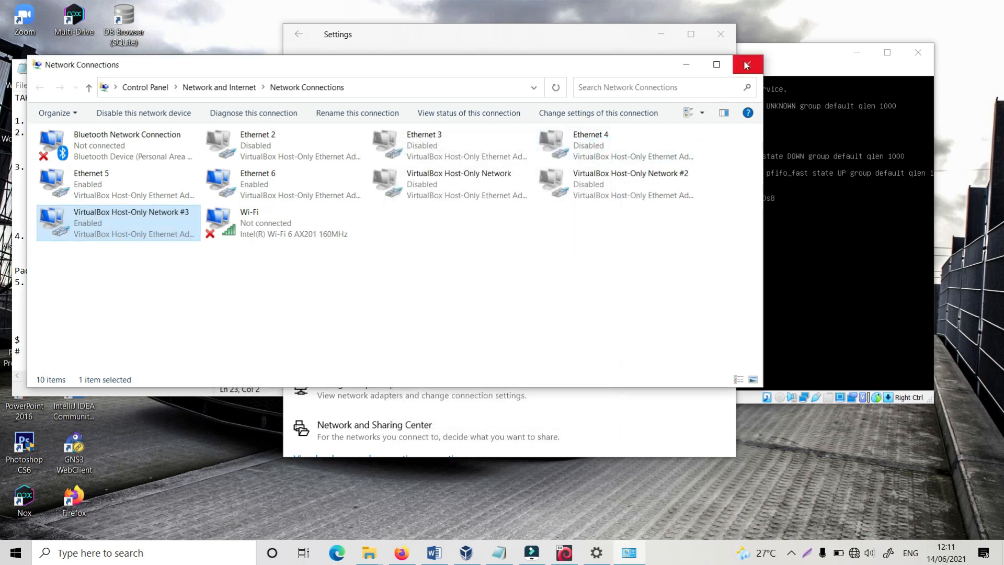
click(737, 65)
click(720, 34)
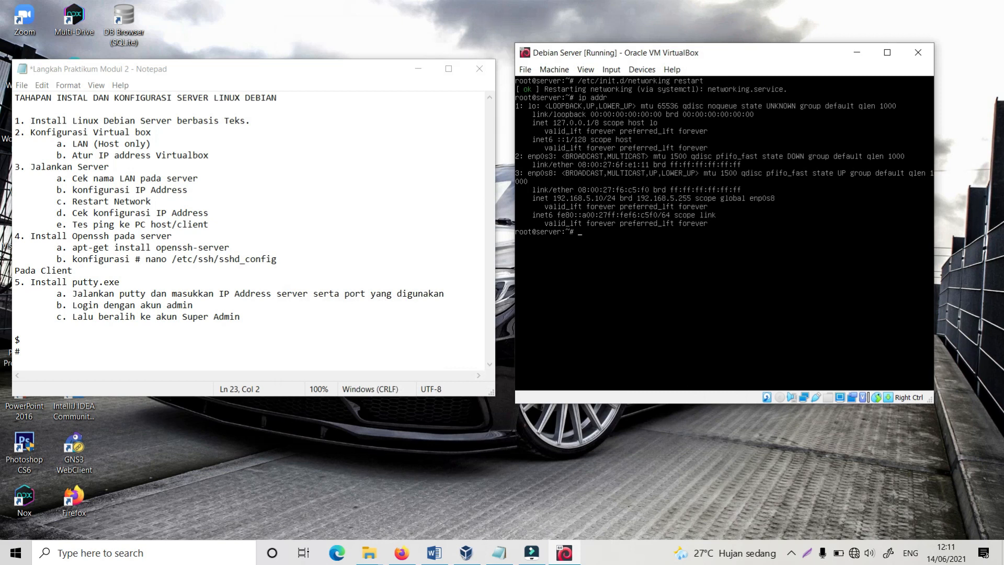
Test the connection from the Debian server to the host by pinging 192.168.5.3, and stop the ping.
text(ng 192.168.5.3)
key(Return)
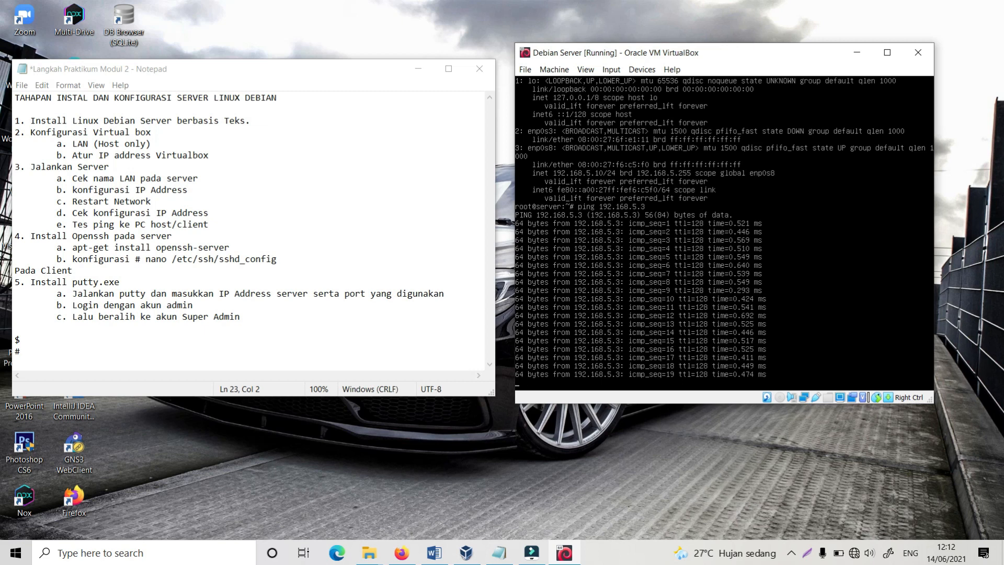
key(ctrl+c)
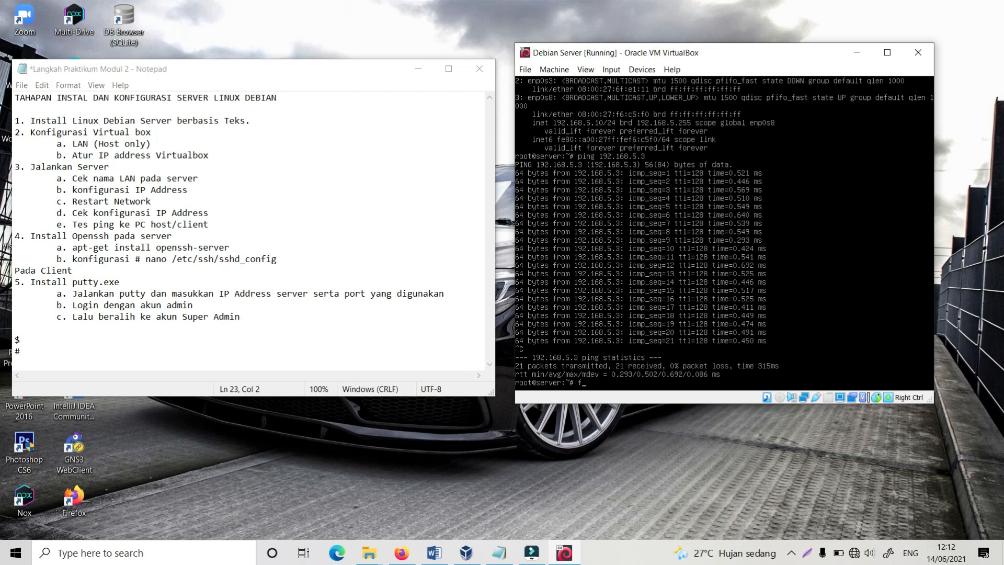
Turn on Microsoft Defender Firewall for the public network in Windows Security and minimize its window.
click(143, 552)
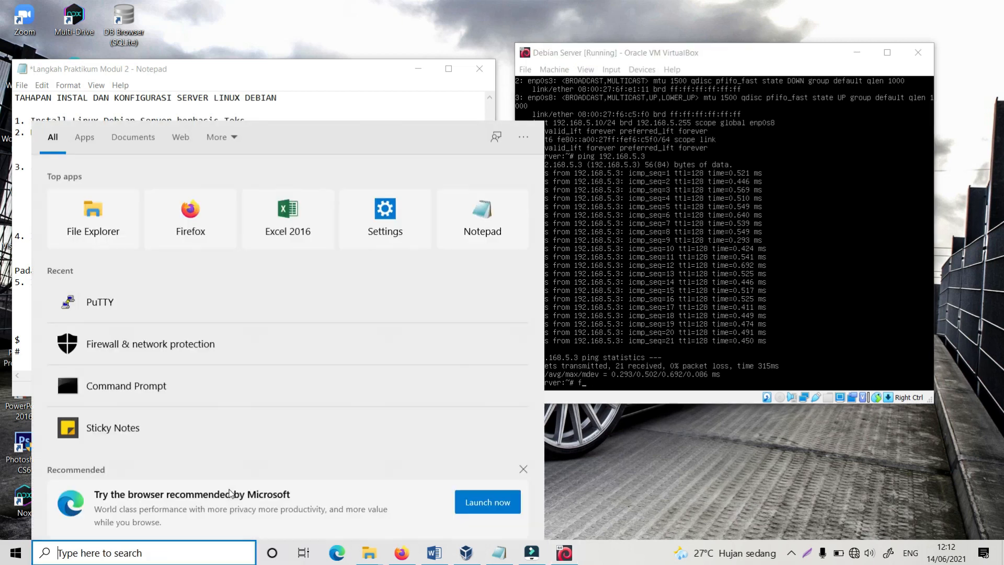
text(firewall)
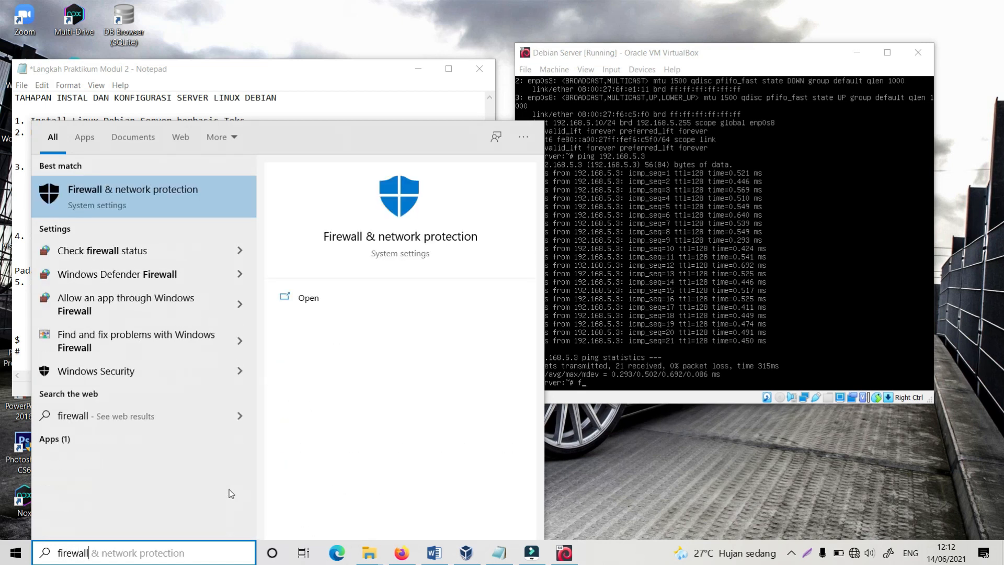
key(Return)
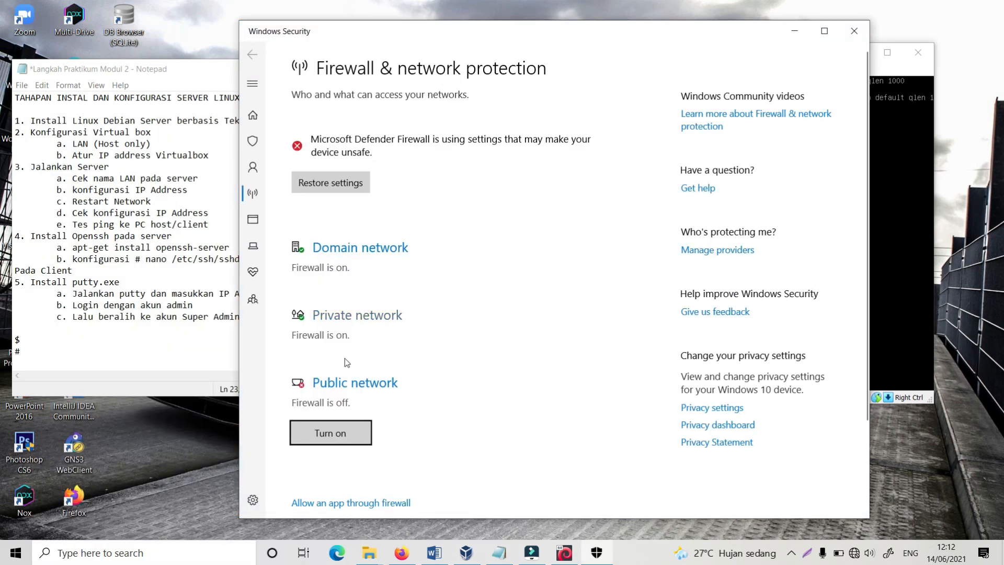
click(340, 386)
click(305, 311)
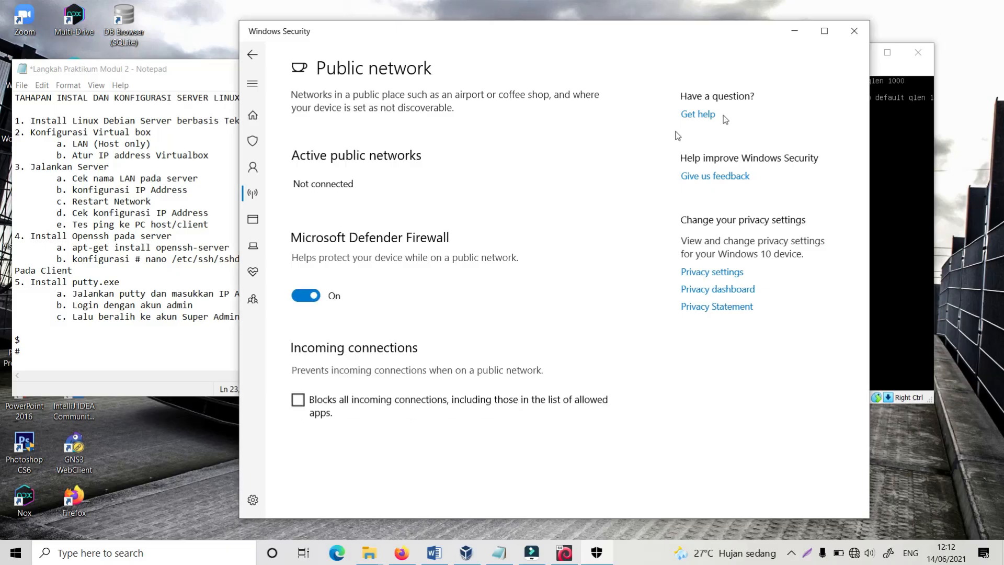
click(794, 33)
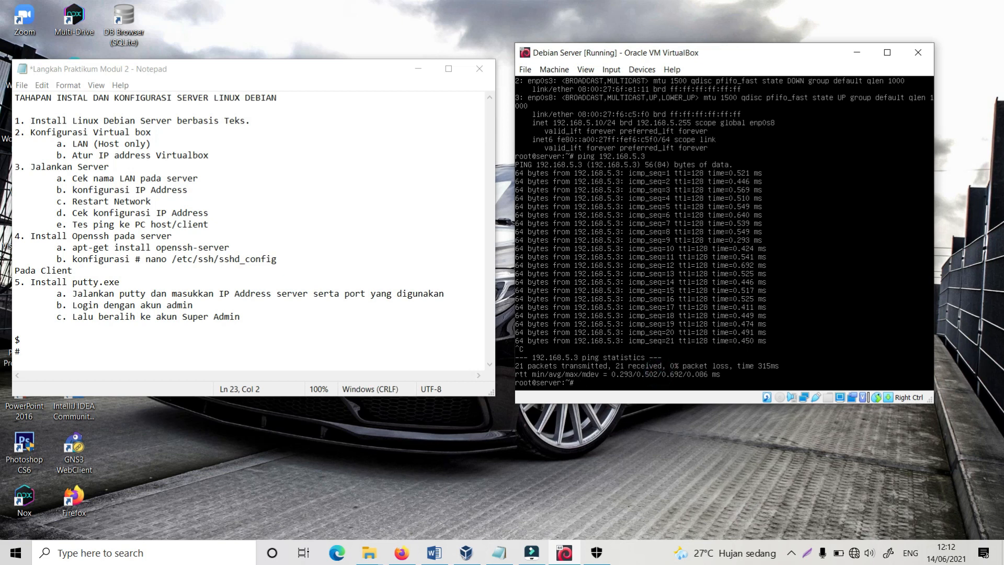
Repeat the ping to 192.168.5.3 from the server, stop it, clear the console, and start the same ping again.
key(Up)
key(Return)
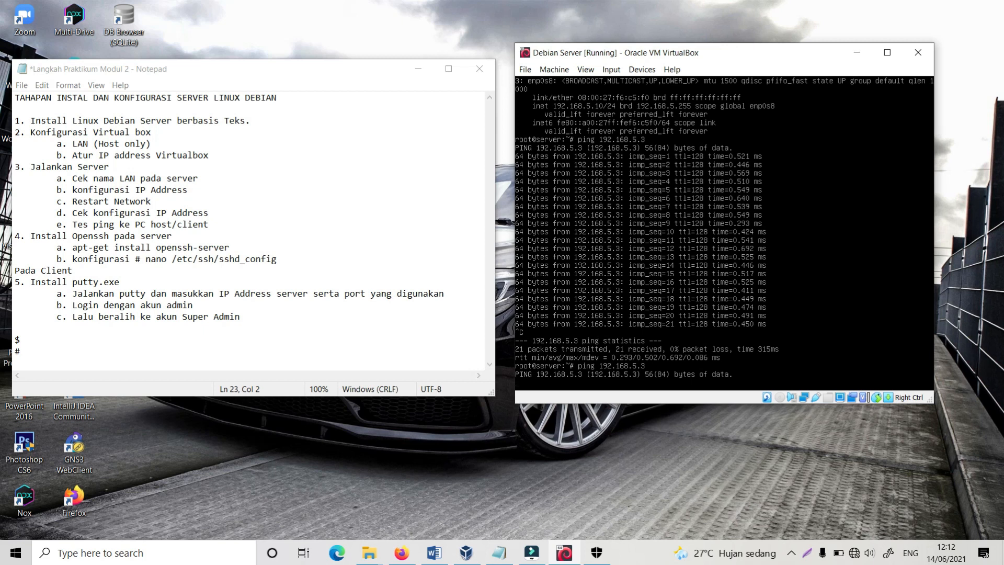
key(ctrl+c)
text(clear)
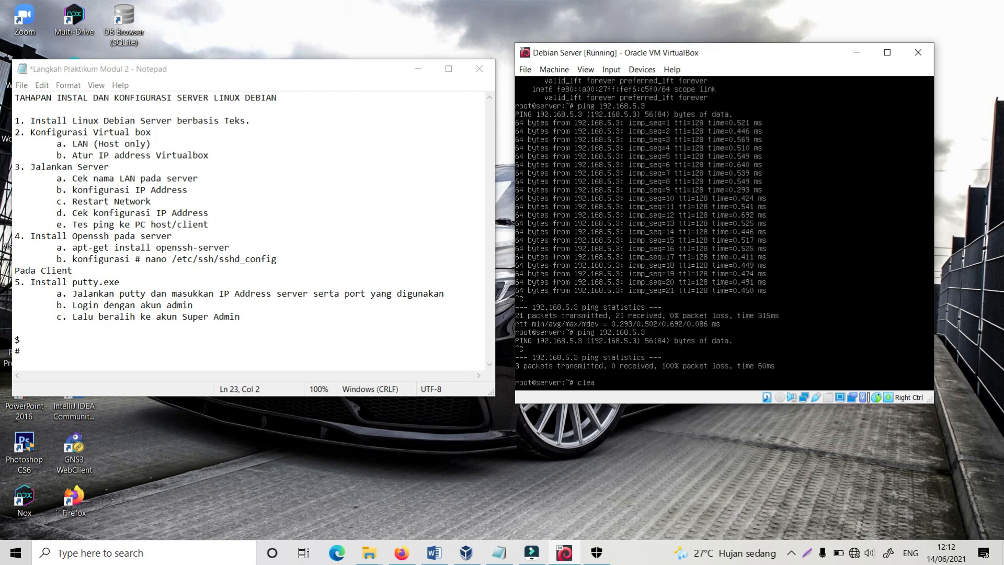
key(Return)
text(ping)
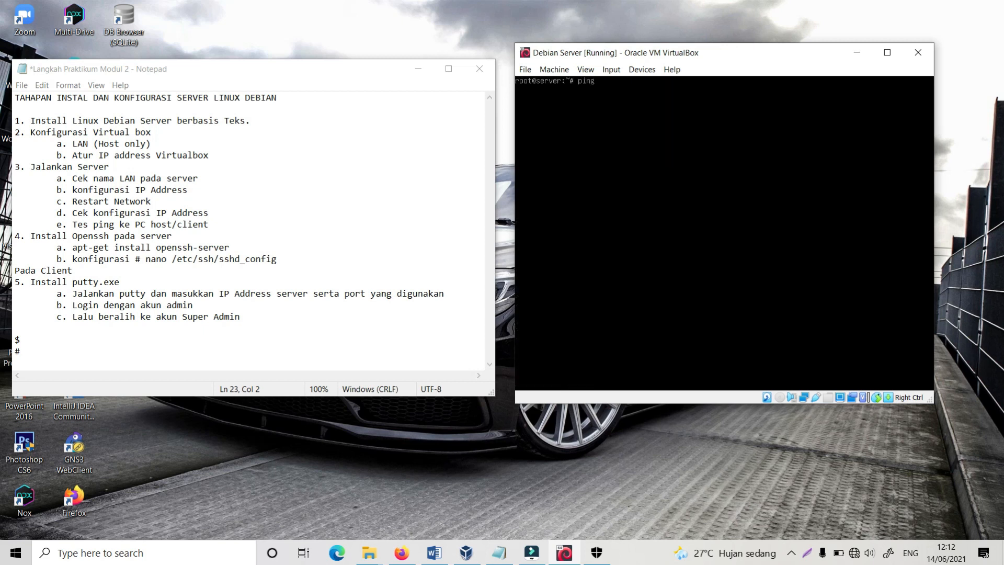
text( 192.168.5.3)
key(Return)
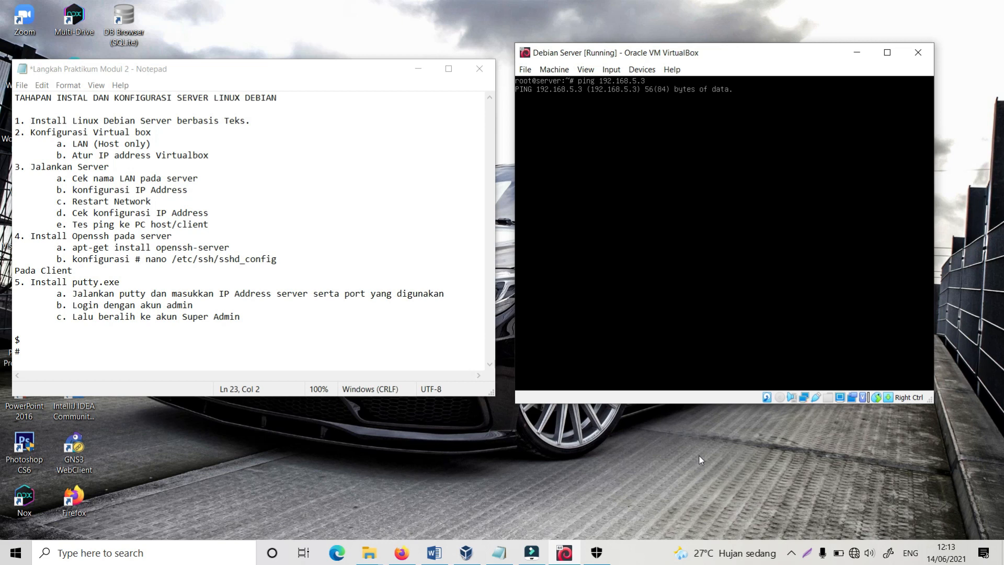
Turn off the public network's Microsoft Defender Firewall with the server's ping in view, close Windows Security, and stop the ping.
mouse_move(600, 558)
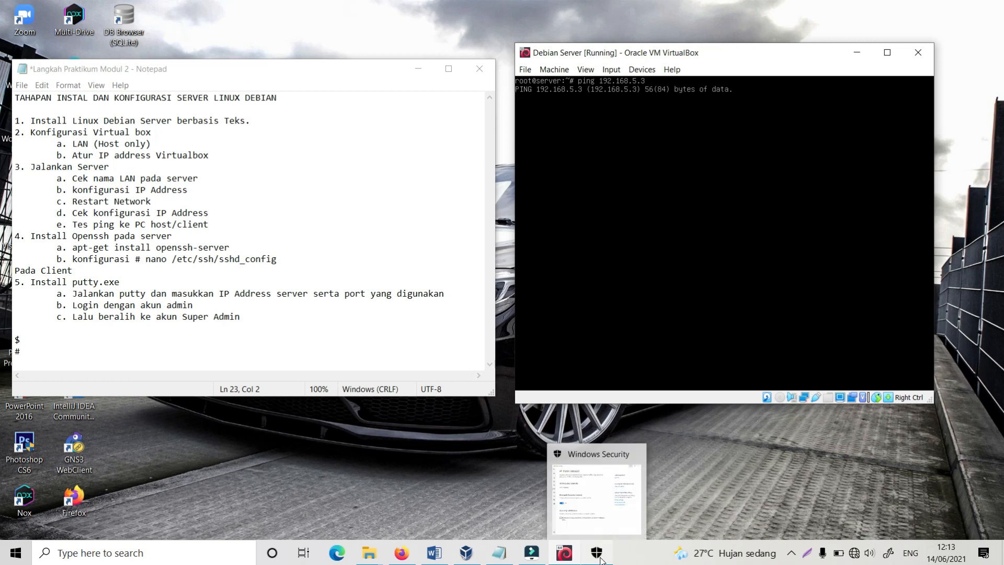
click(596, 553)
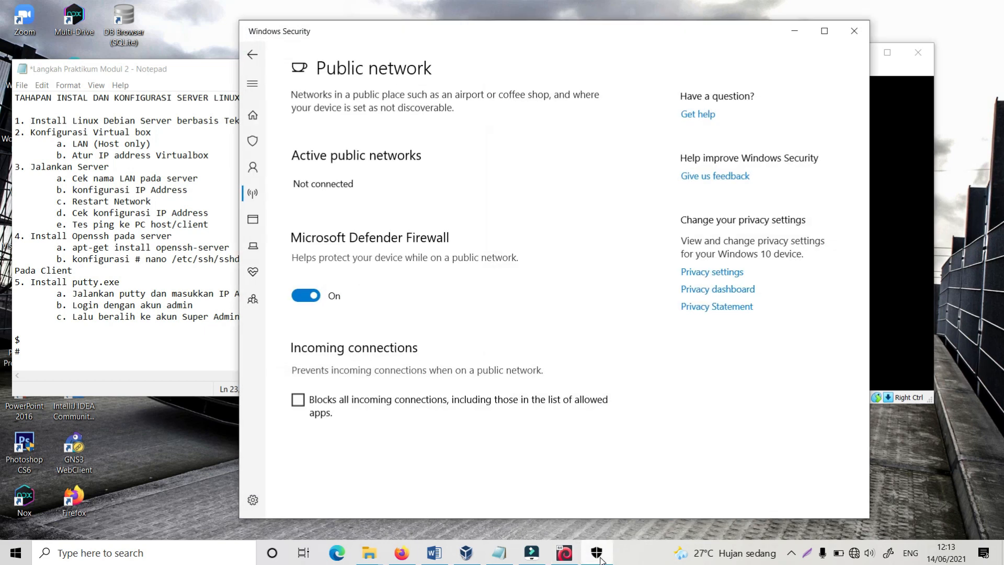
click(252, 54)
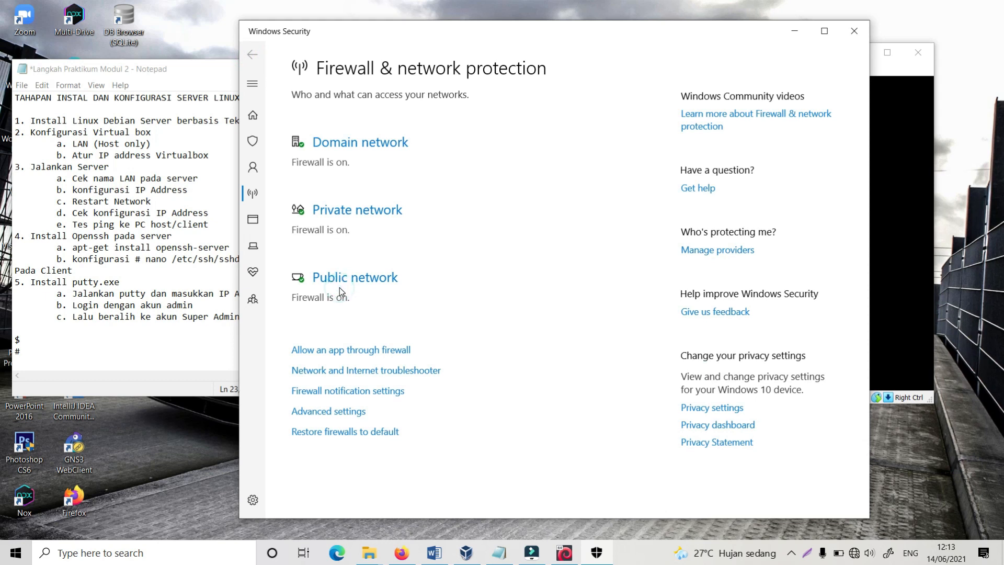
click(340, 278)
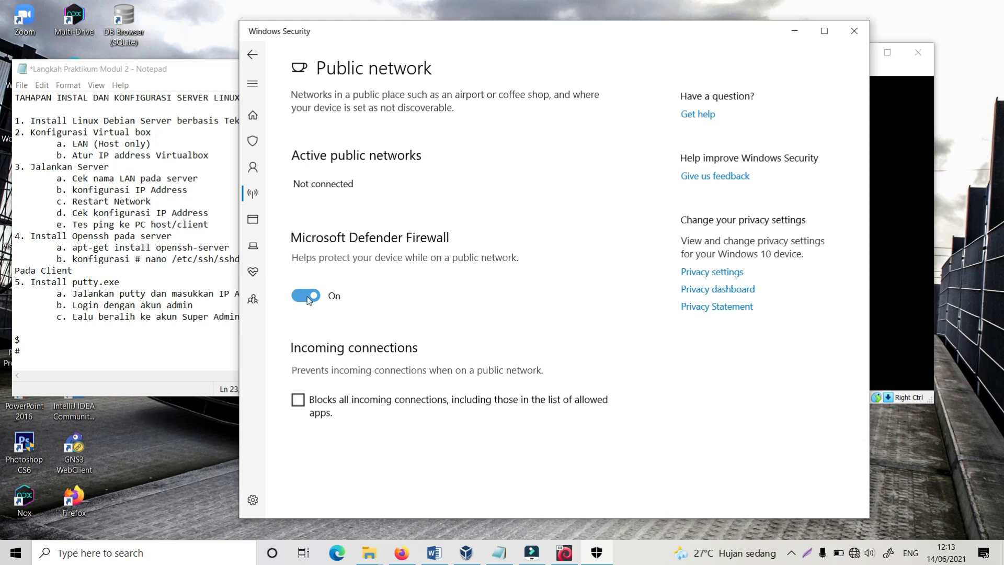
drag(631, 37, 734, 157)
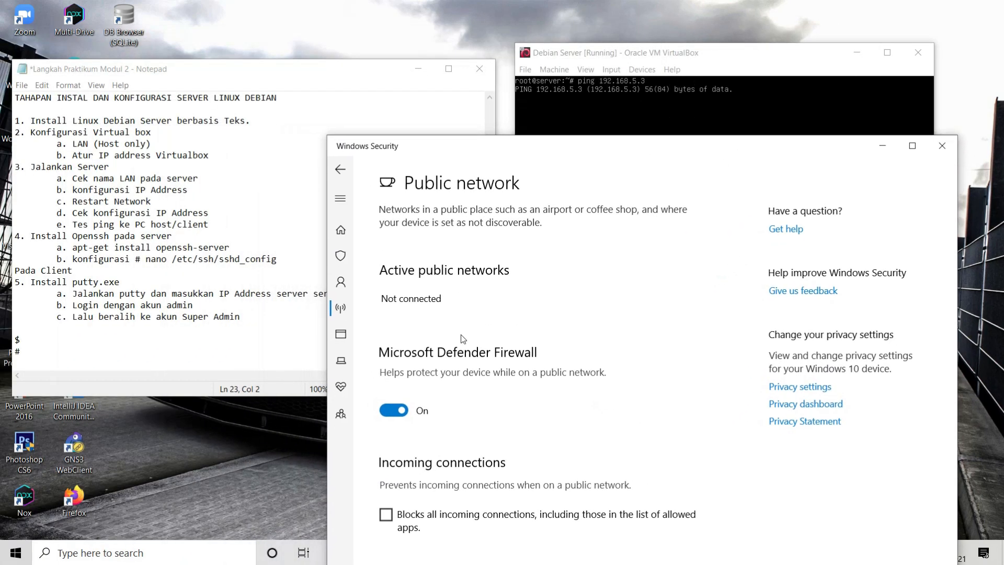
click(396, 413)
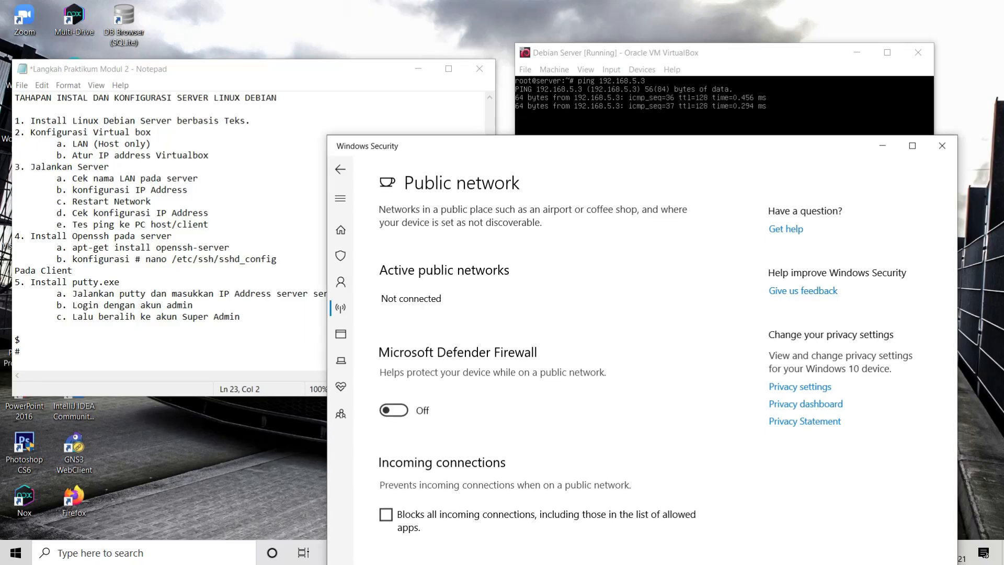
click(943, 147)
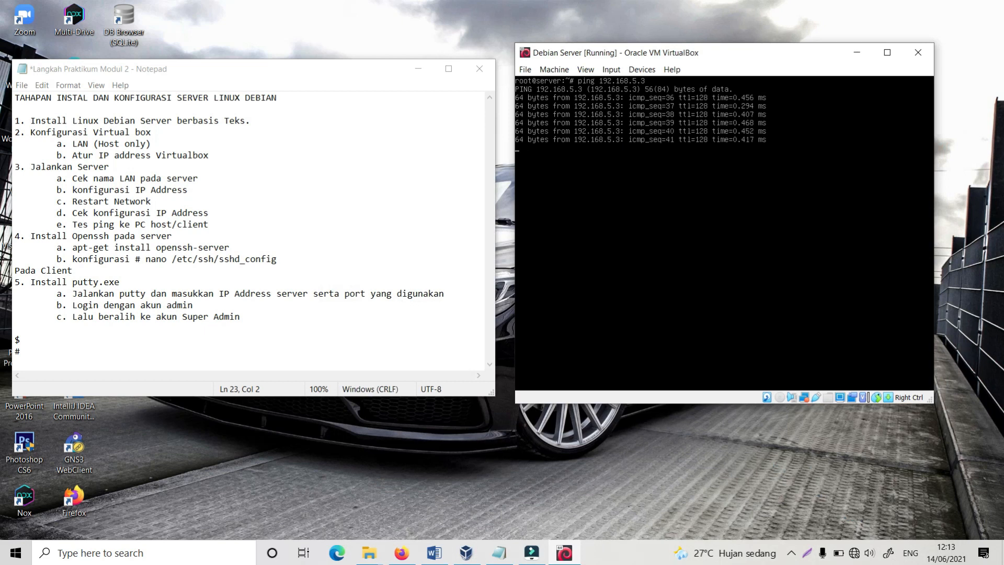
key(ctrl+c)
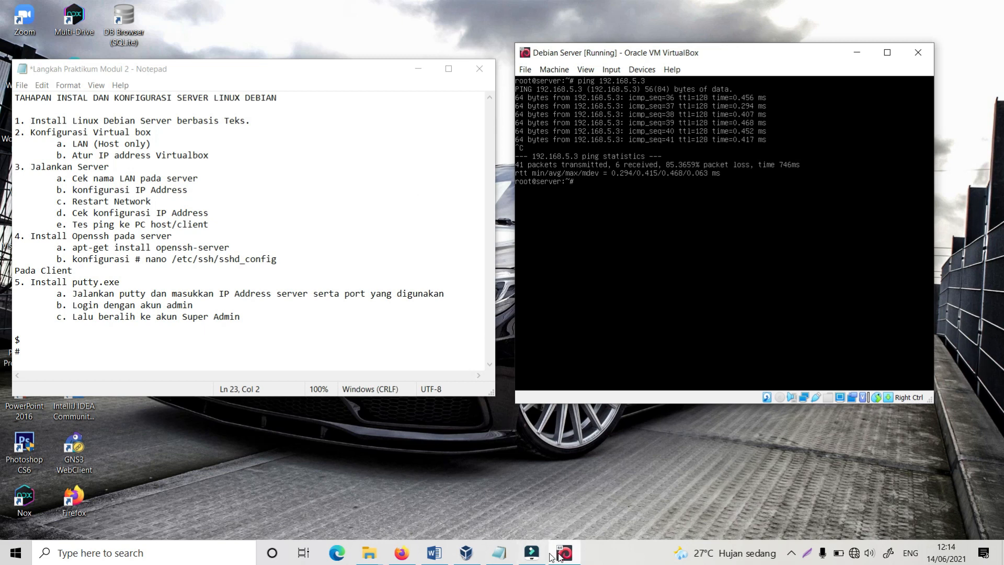
Insert debian-10.9.0-i386-DVD-1_2.iso into the Debian Server machine's empty optical drive in VirtualBox Manager and minimize the manager.
click(466, 553)
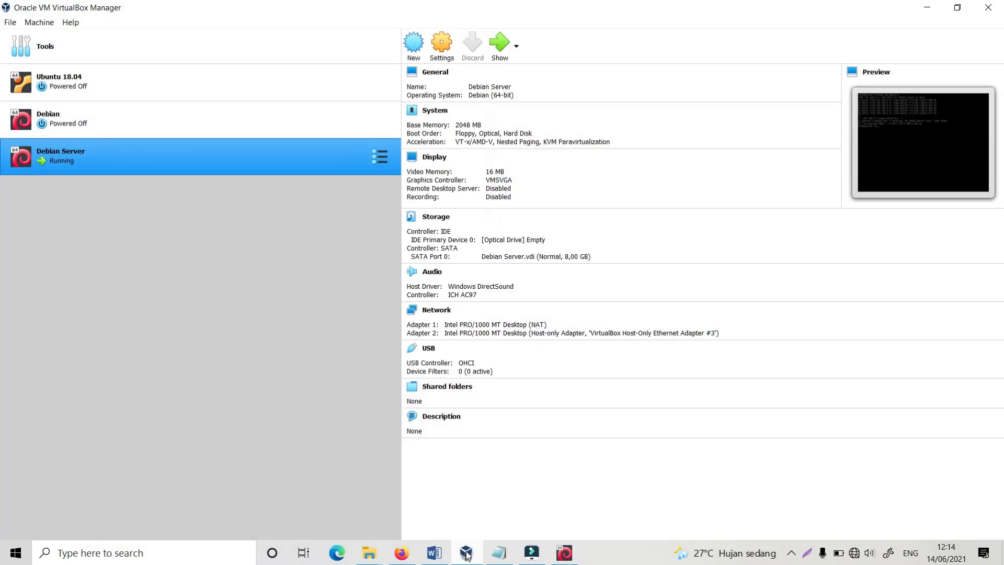
click(443, 47)
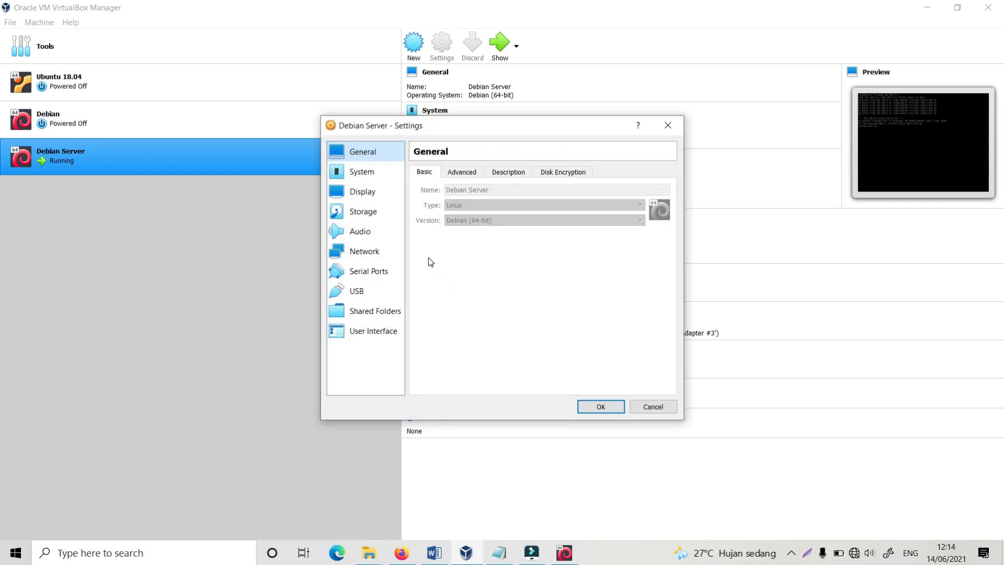
click(349, 213)
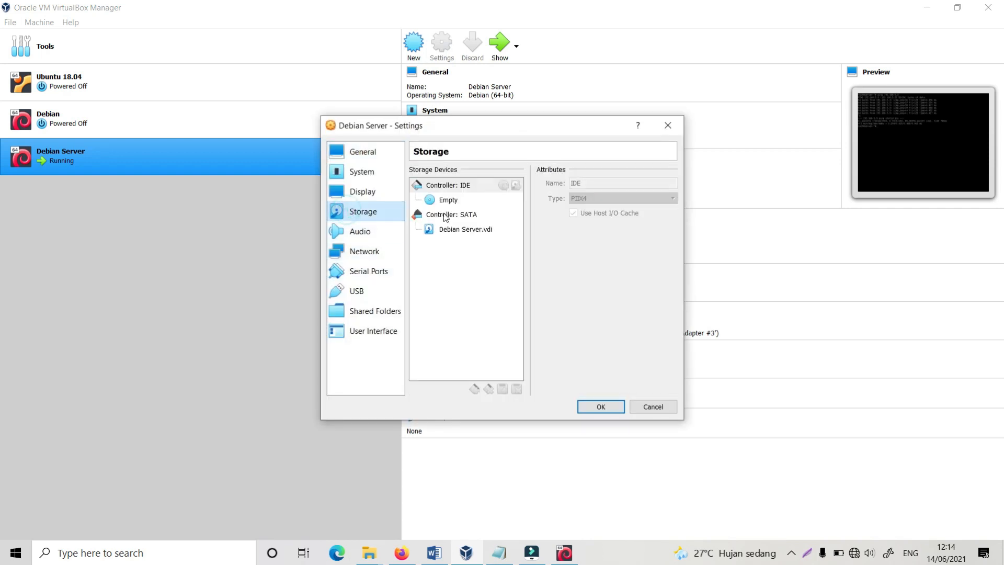
click(457, 201)
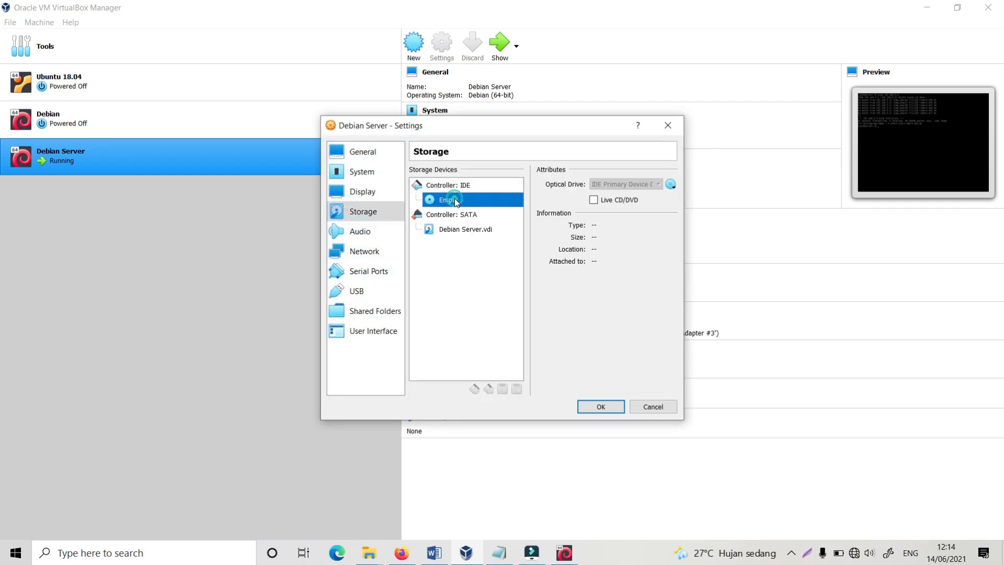
click(672, 185)
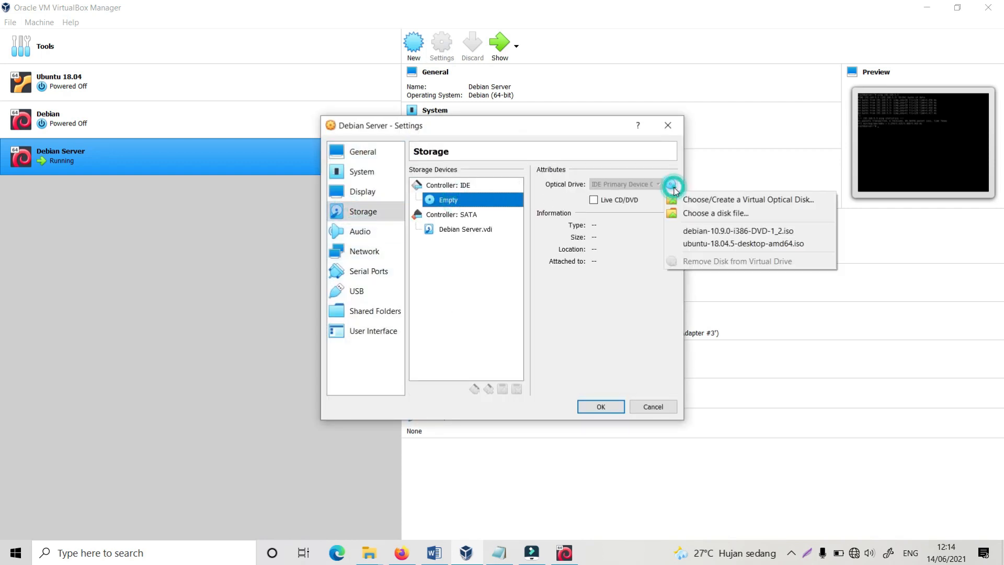
click(708, 230)
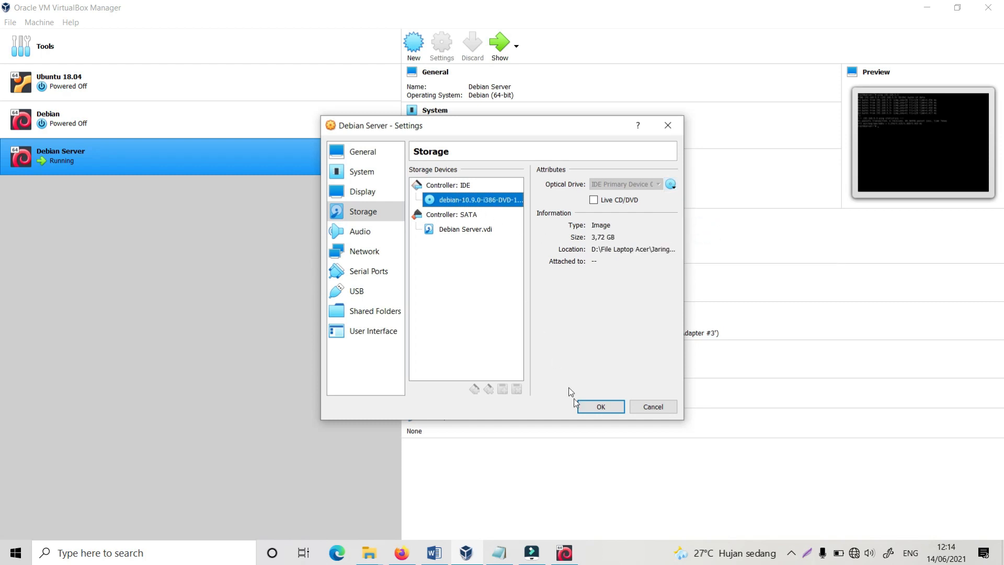
click(596, 407)
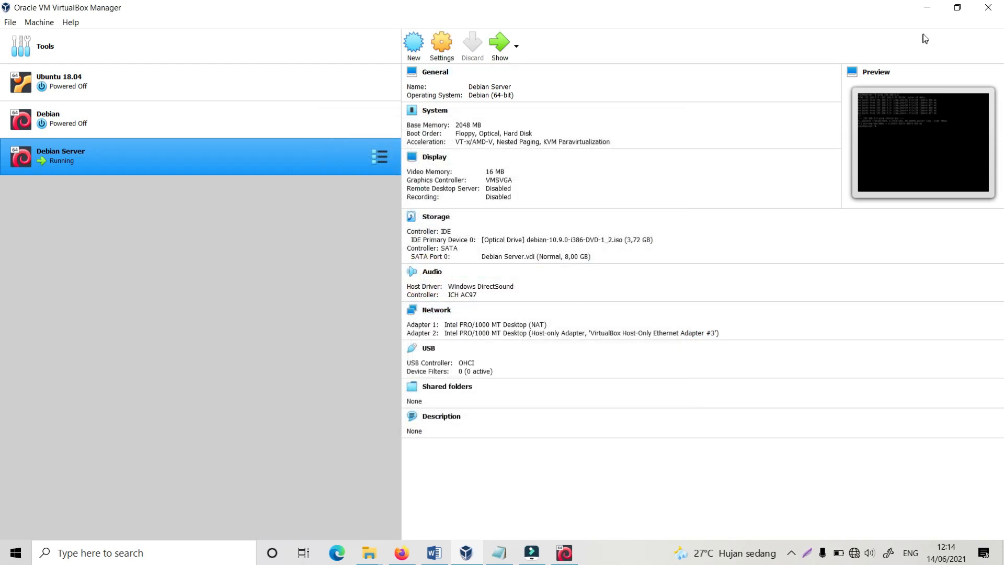
click(927, 7)
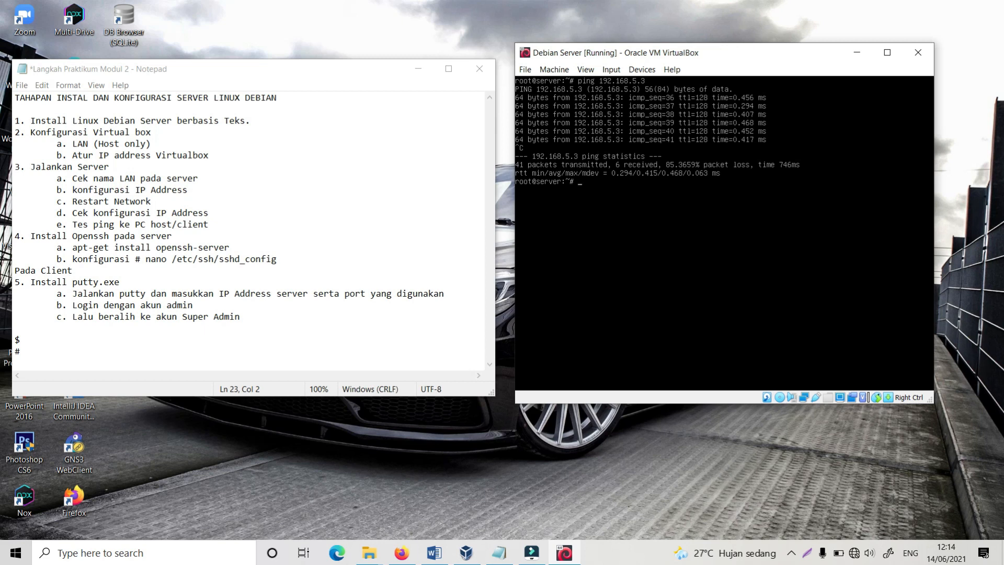
Install the openssh-server package on the Debian server with apt-get.
text(apt-get ins)
text(tal)
text(l openssh)
text(-)
key(BackSpace)
text(ssh-server)
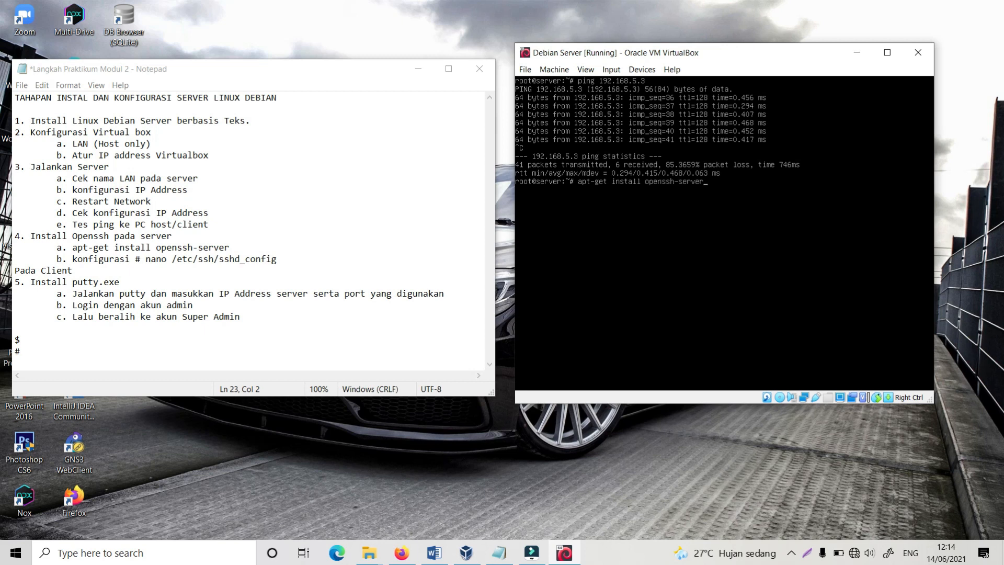
key(Return)
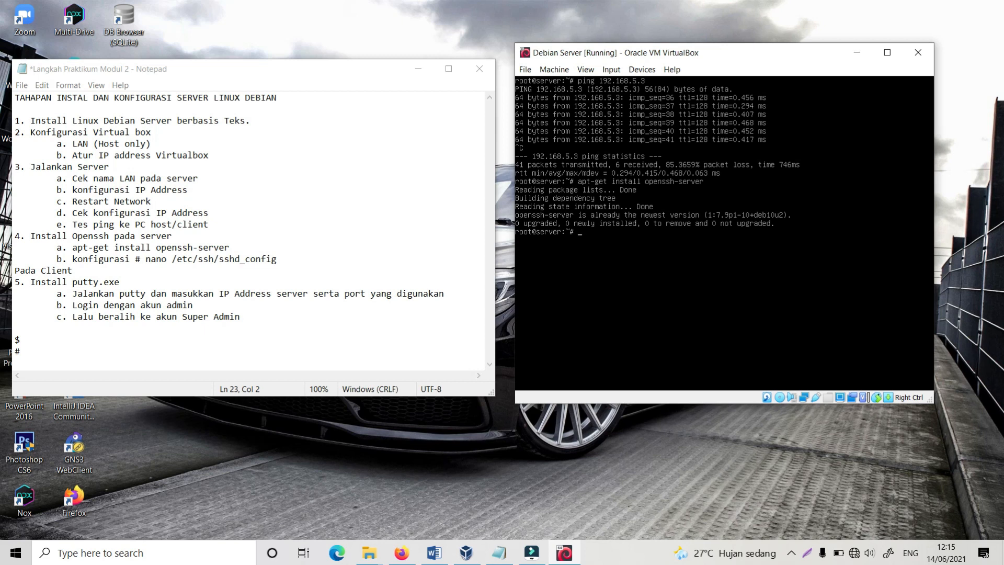
View /etc/ssh/sshd_config in nano, exit without editing it, and clear the server's console.
text(nano /etc/ssh/ssh)
key(BackSpace)
key(BackSpace)
text(_config)
key(Return)
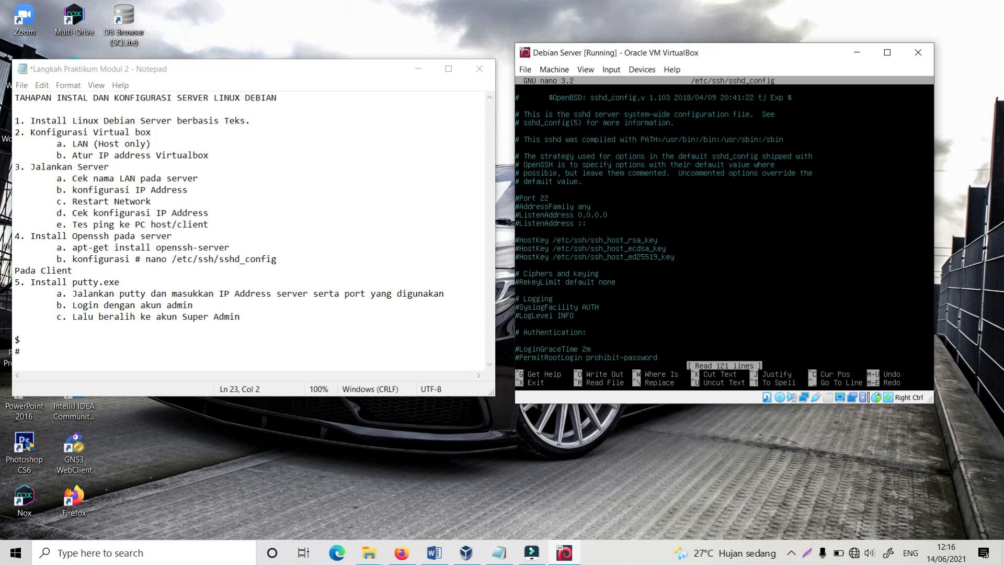
key(ctrl+x)
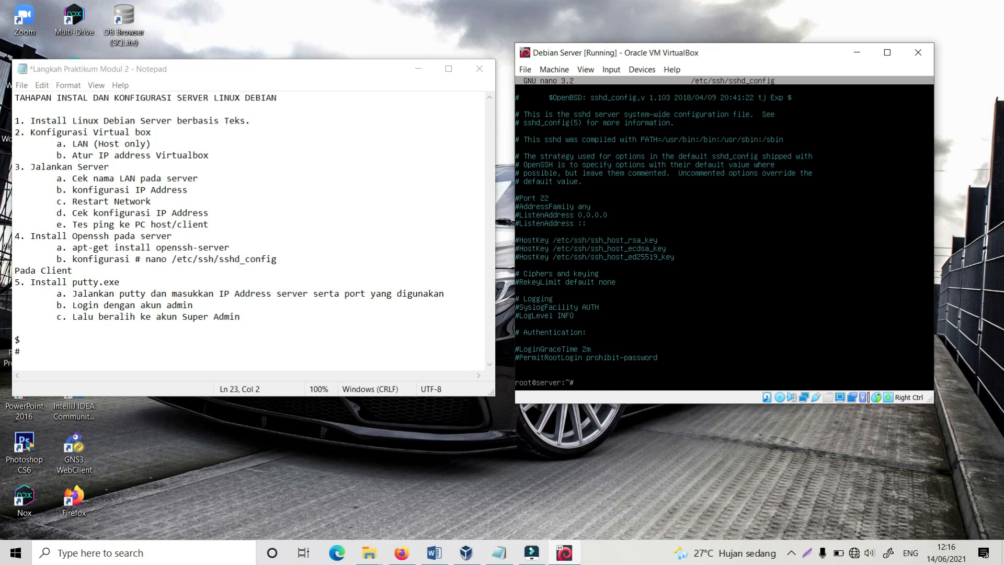
text(clear)
key(Return)
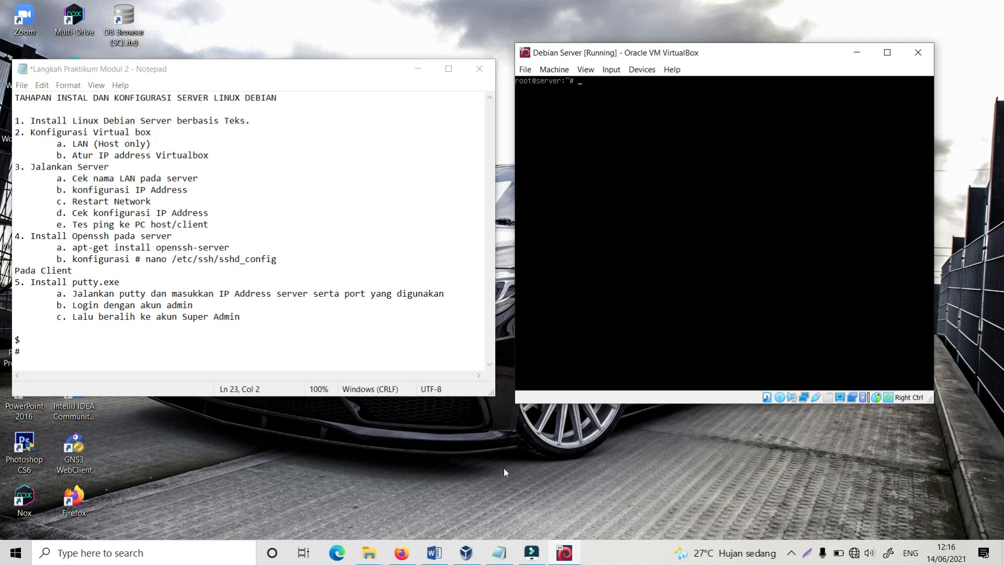
Open a Command Prompt on the Windows host, narrow its window, and ping the server at 192.168.5.10.
click(457, 478)
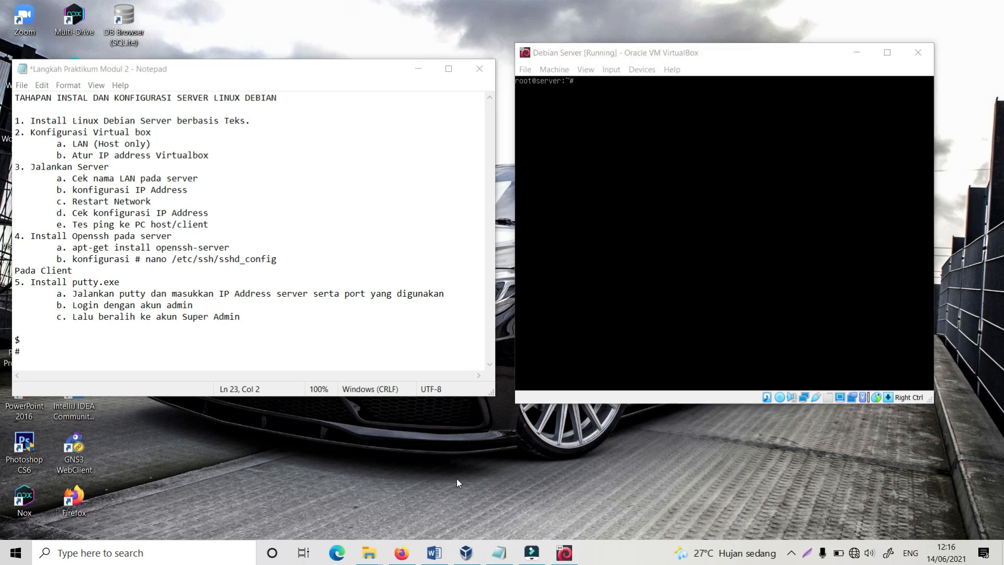
key(super+r)
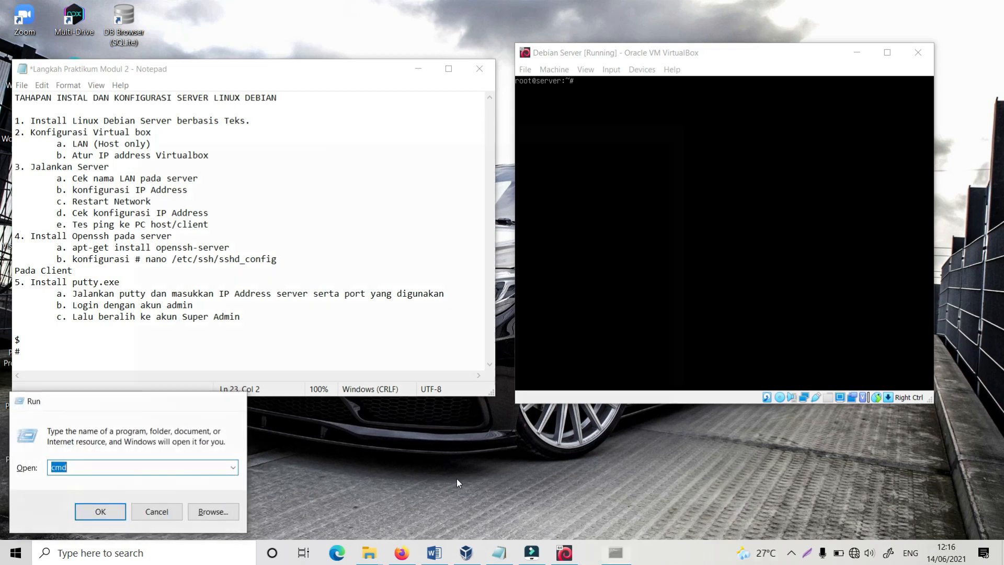
key(Return)
drag(491, 132, 459, 168)
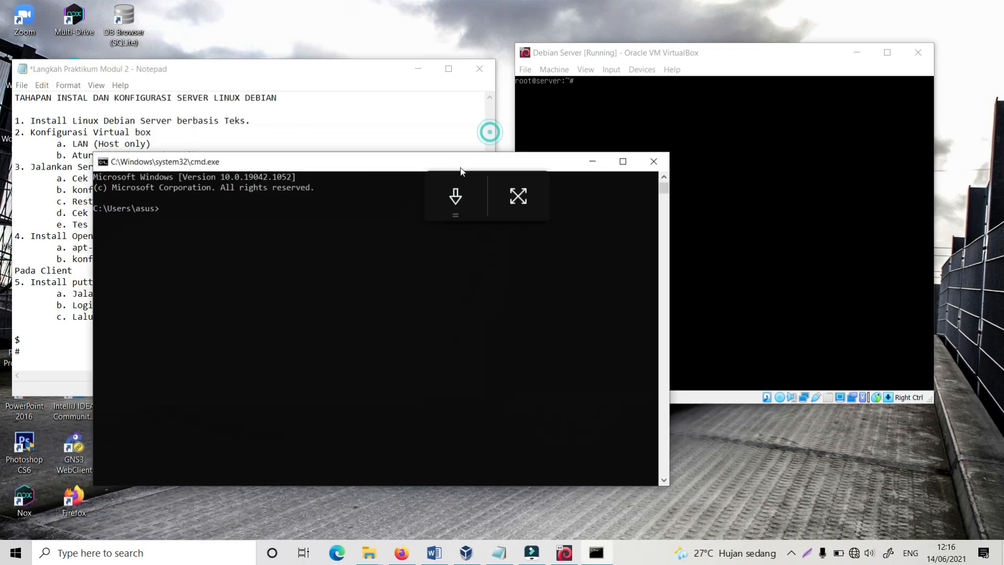
drag(668, 283, 490, 276)
click(360, 261)
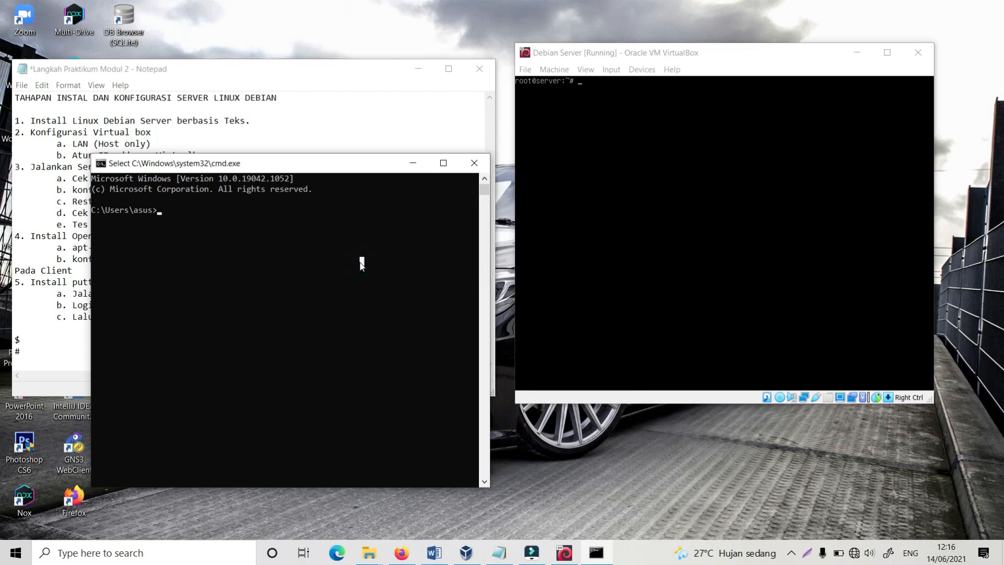
text(ping 192)
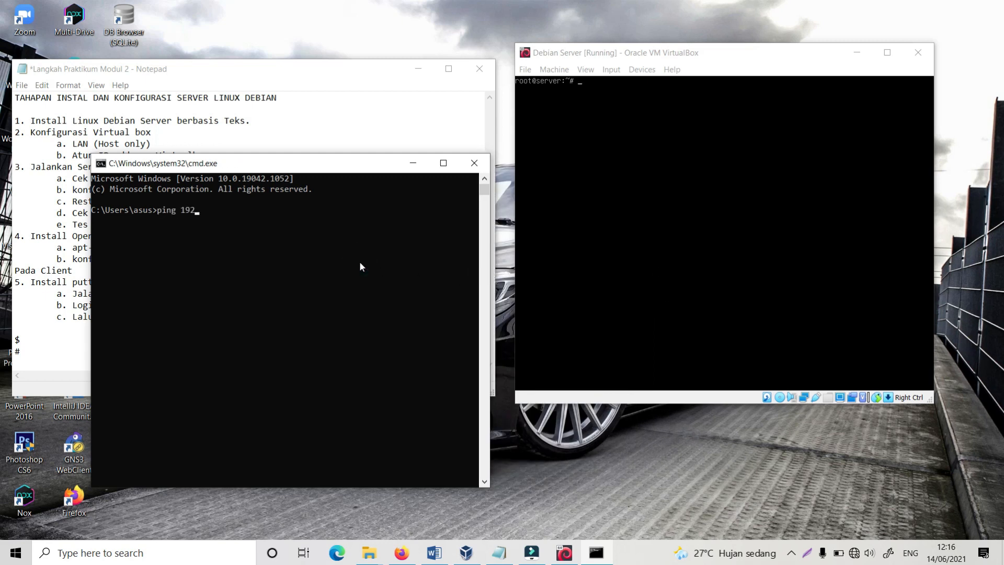
text(.168.5.10)
key(Return)
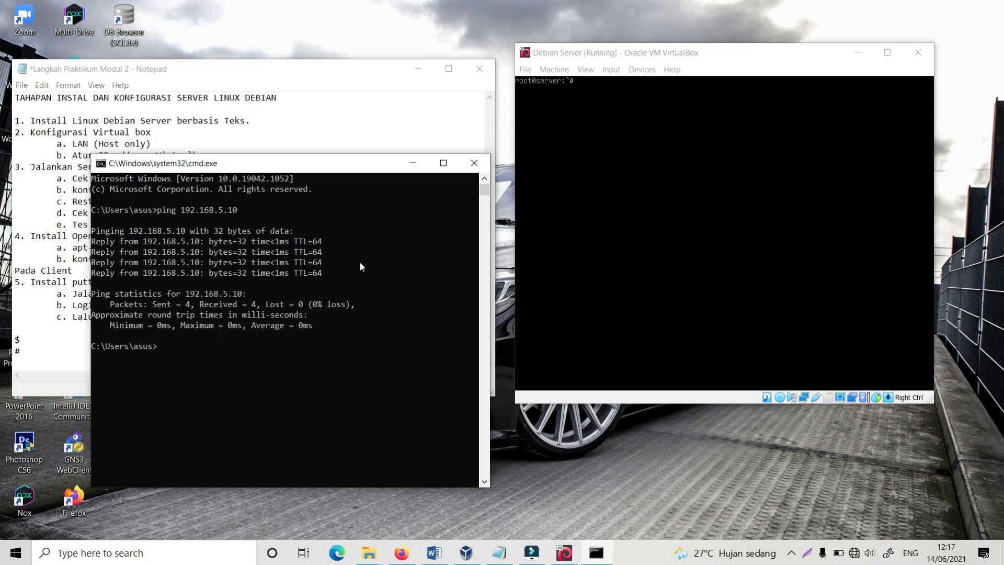
Move the Command Prompt below the Debian Server window and shift the Notepad and server windows upward.
drag(333, 167, 825, 428)
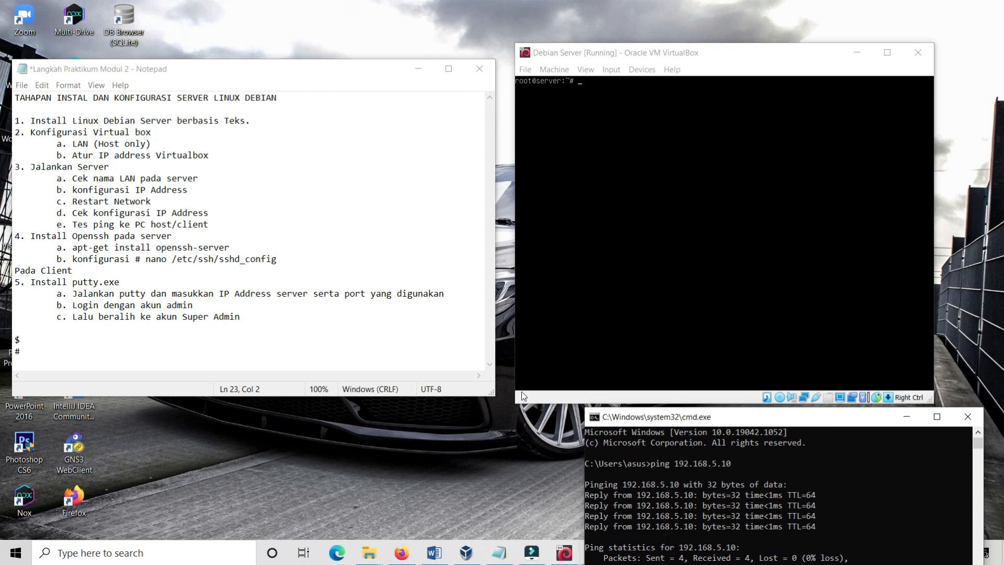
drag(288, 77, 287, 33)
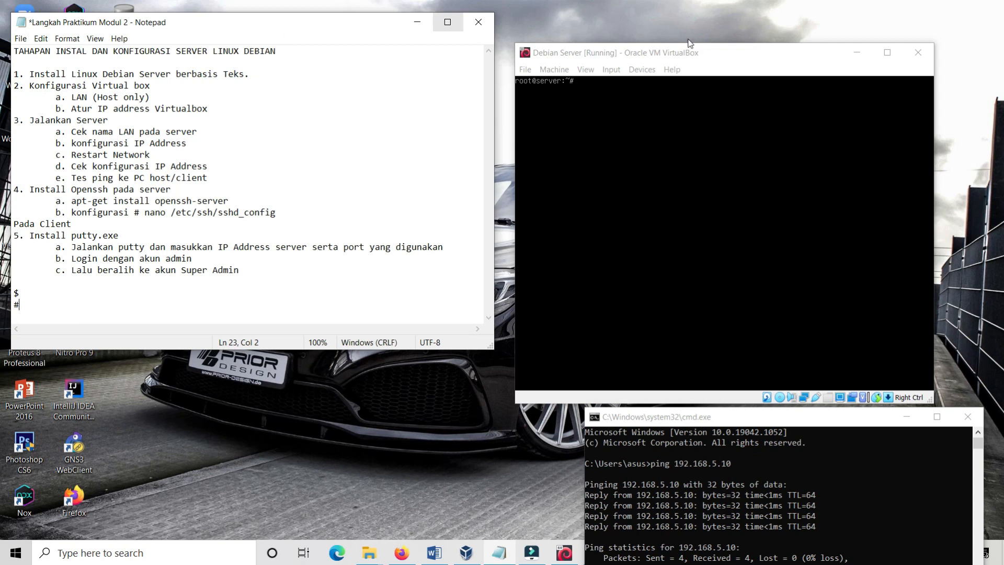
drag(751, 55, 756, 17)
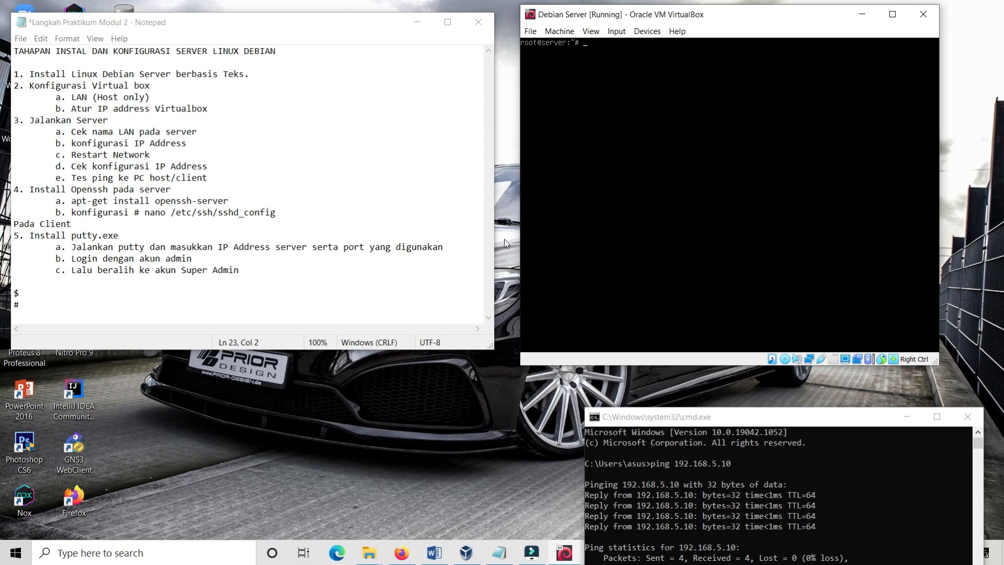
Launch PuTTY and place its configuration window beside the server window, with the Notepad notes minimized.
click(208, 549)
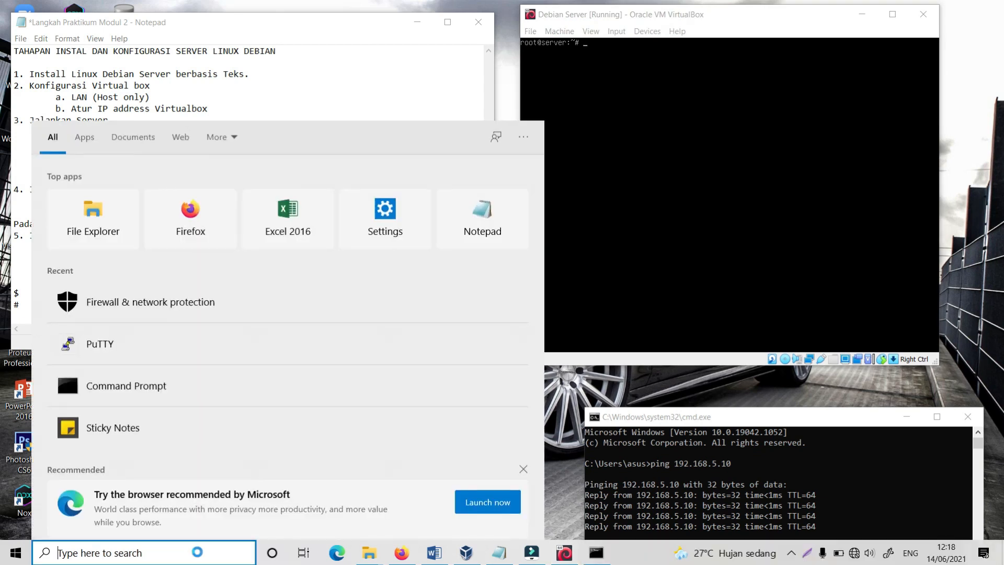
click(118, 345)
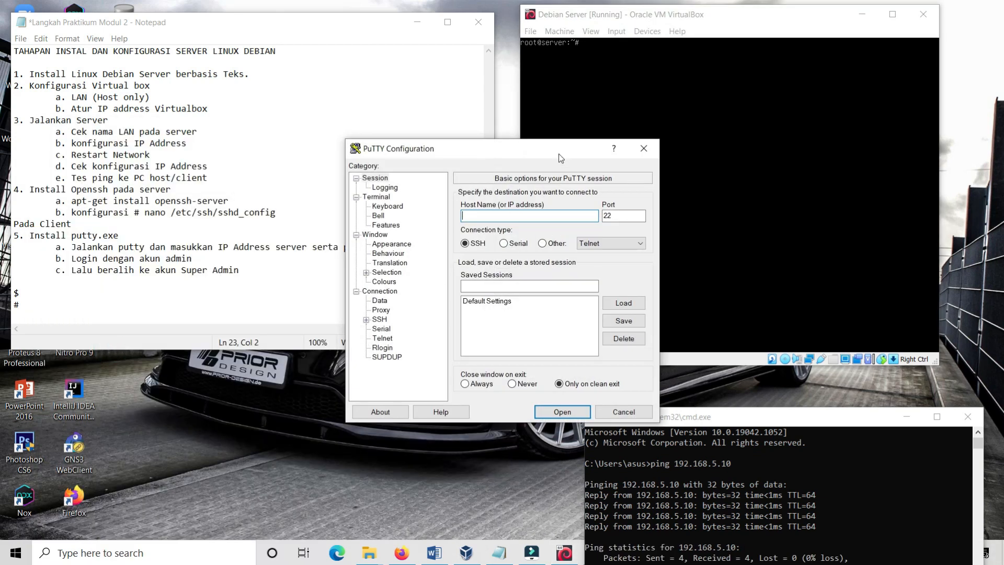
drag(441, 177, 416, 149)
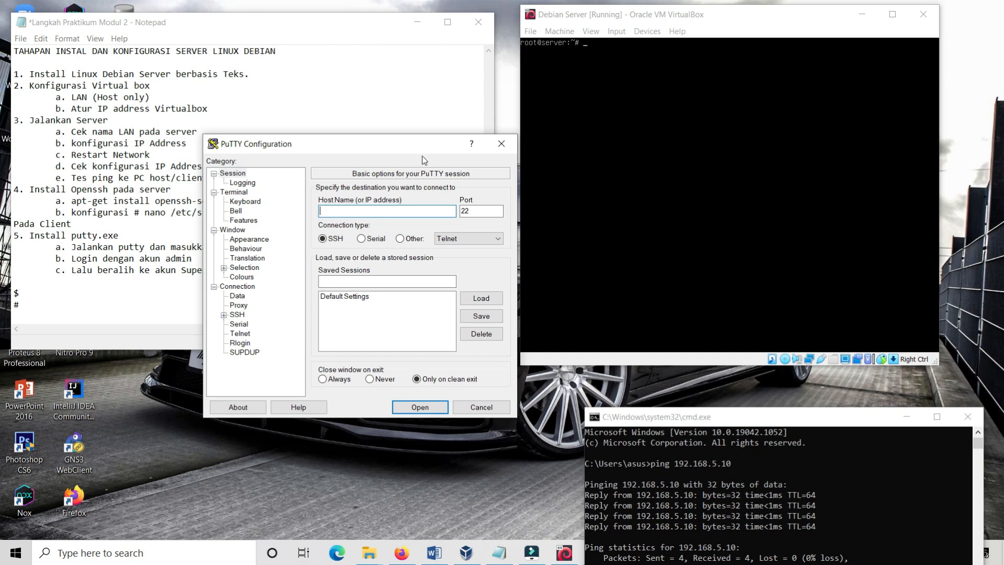
drag(422, 156, 406, 155)
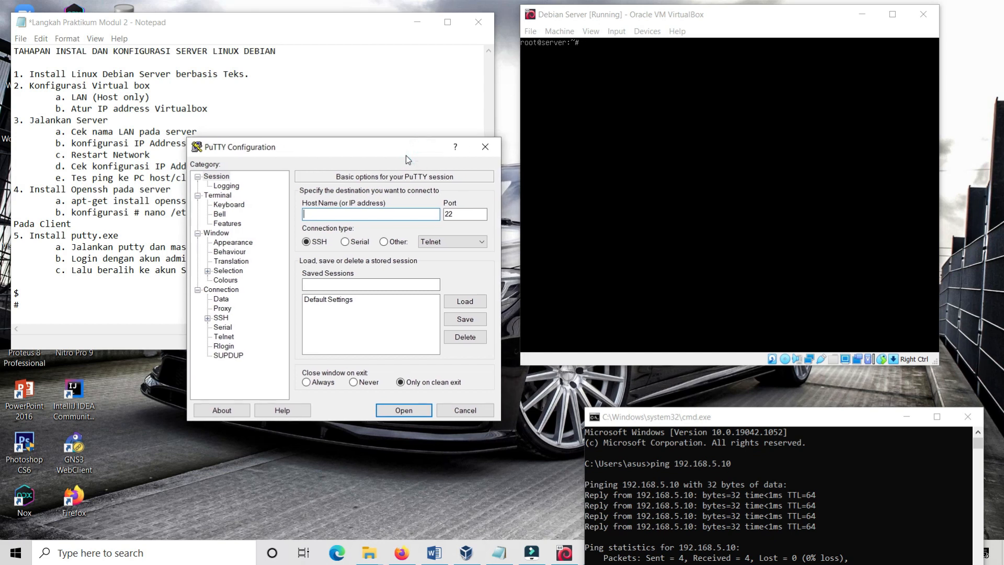
click(416, 26)
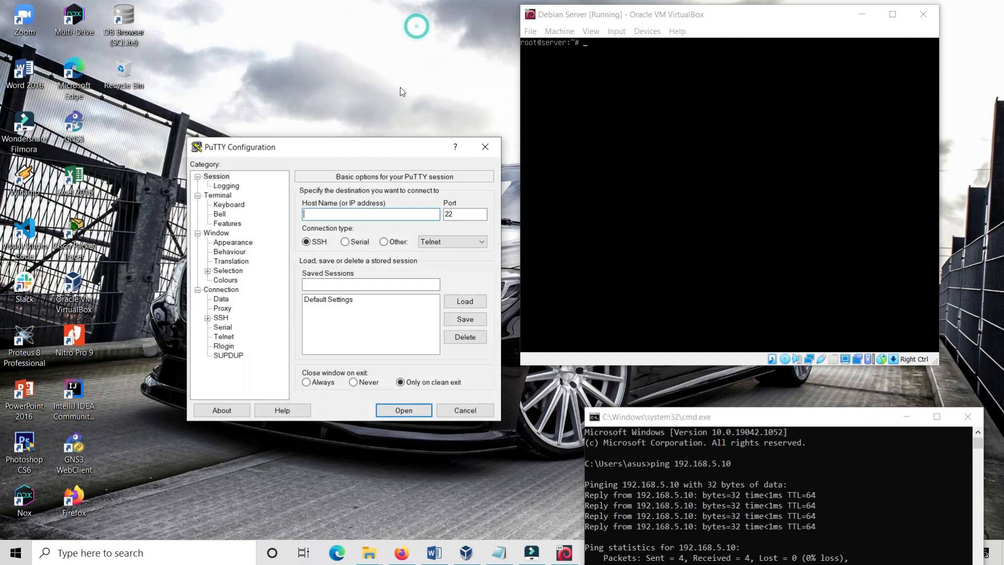
drag(385, 139, 368, 73)
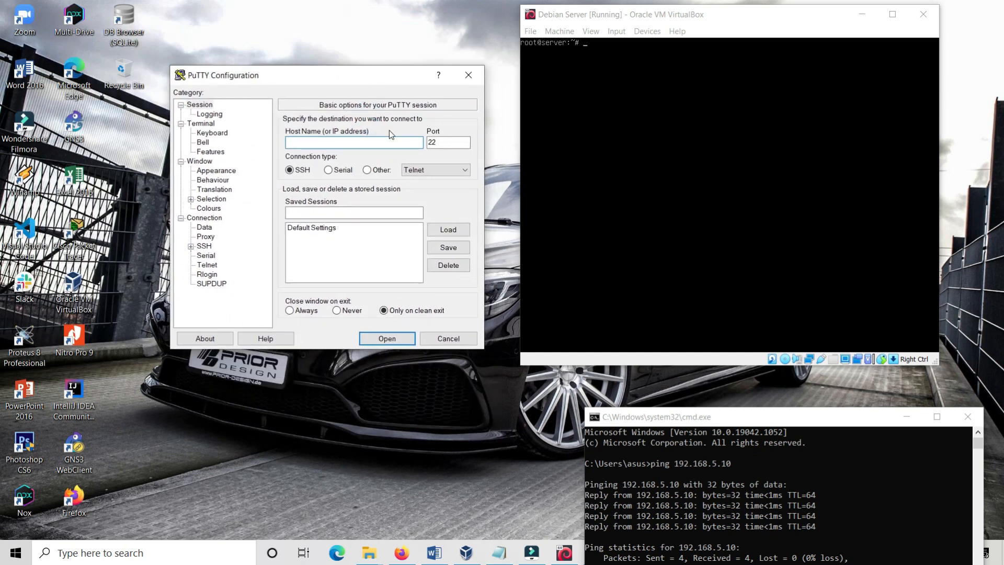
Open an SSH session to 192.168.5.10 on port 22 and log in with the regular account's user name and password.
text(192.168.5.10)
click(387, 339)
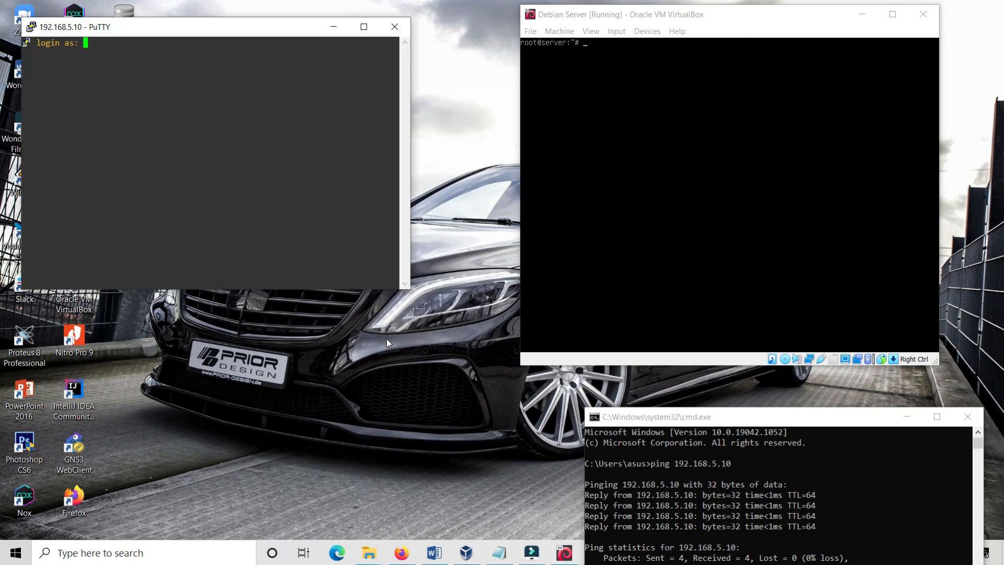
drag(205, 28, 273, 124)
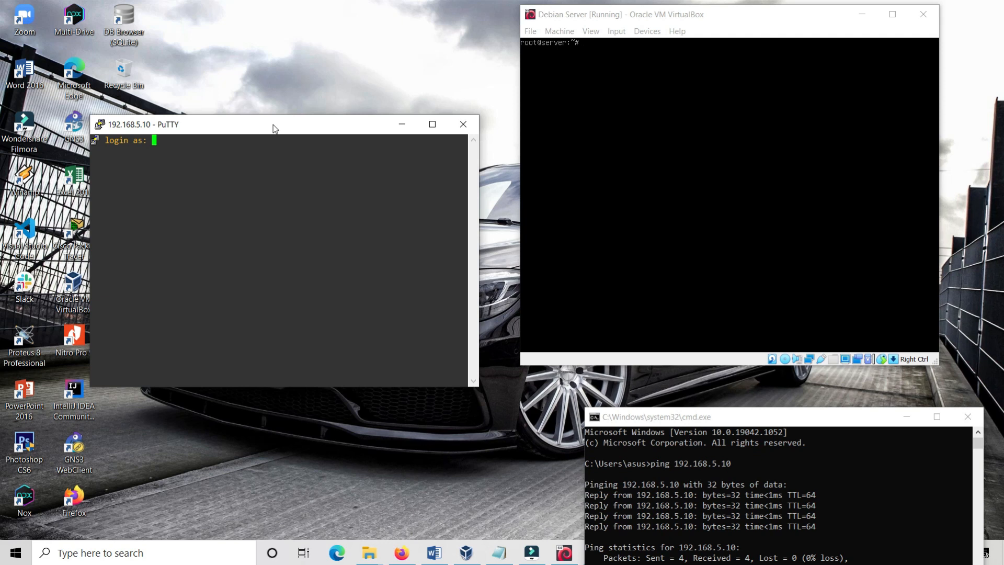
text(lubiz)
key(Return)
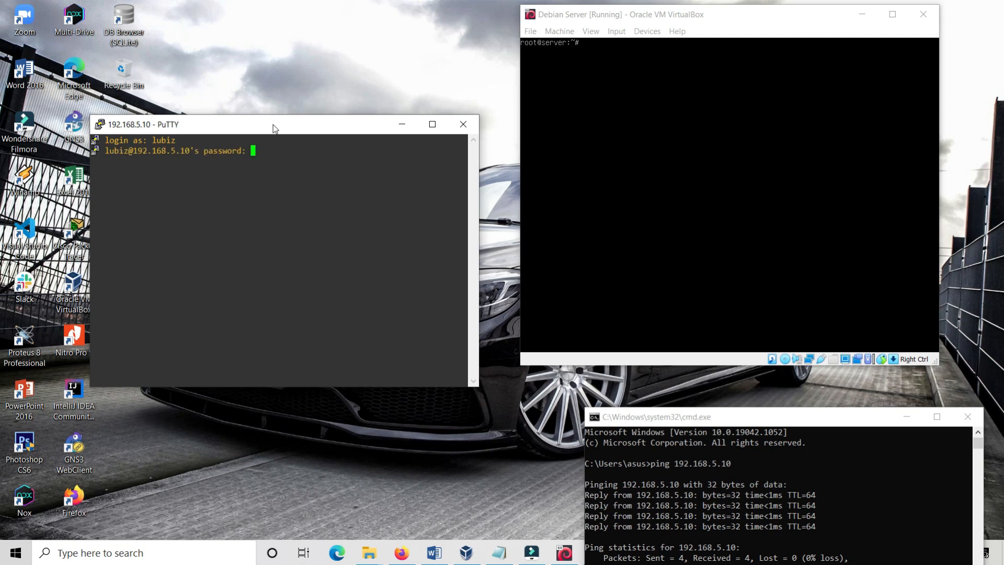
key(Return)
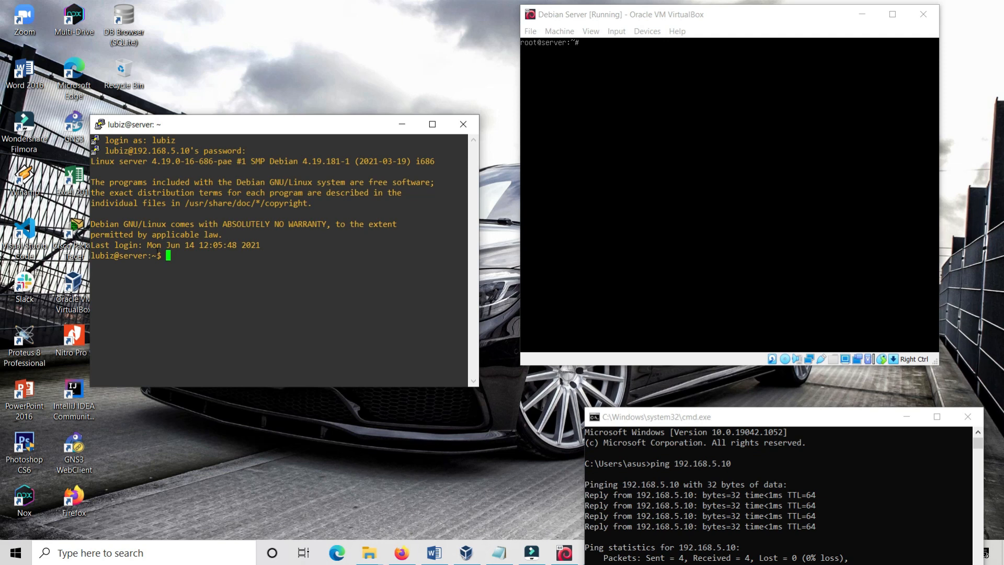
List the server's network interface addresses with ip addr in the SSH session, and clear the terminal.
text(ip addr)
key(Return)
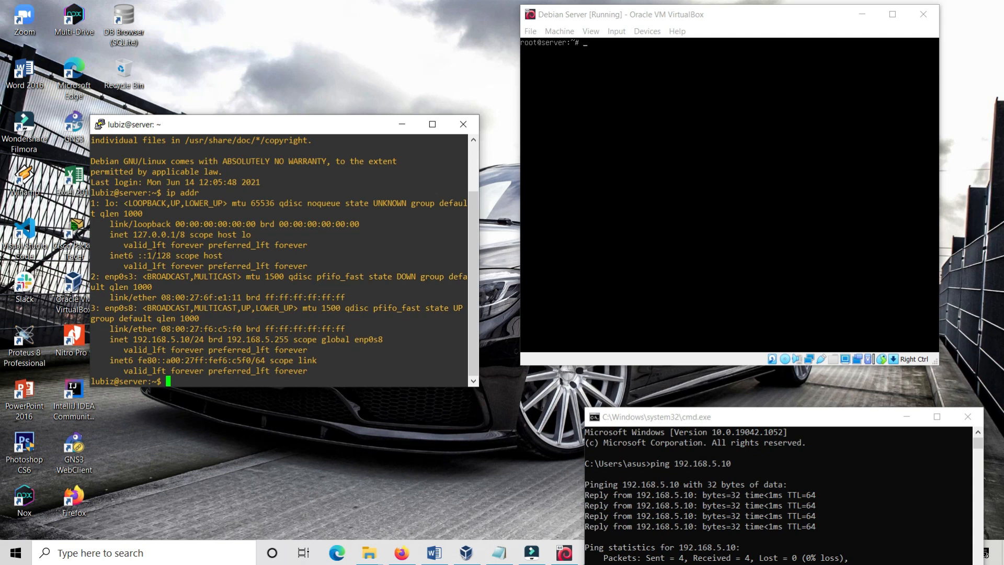
text(clear)
key(Return)
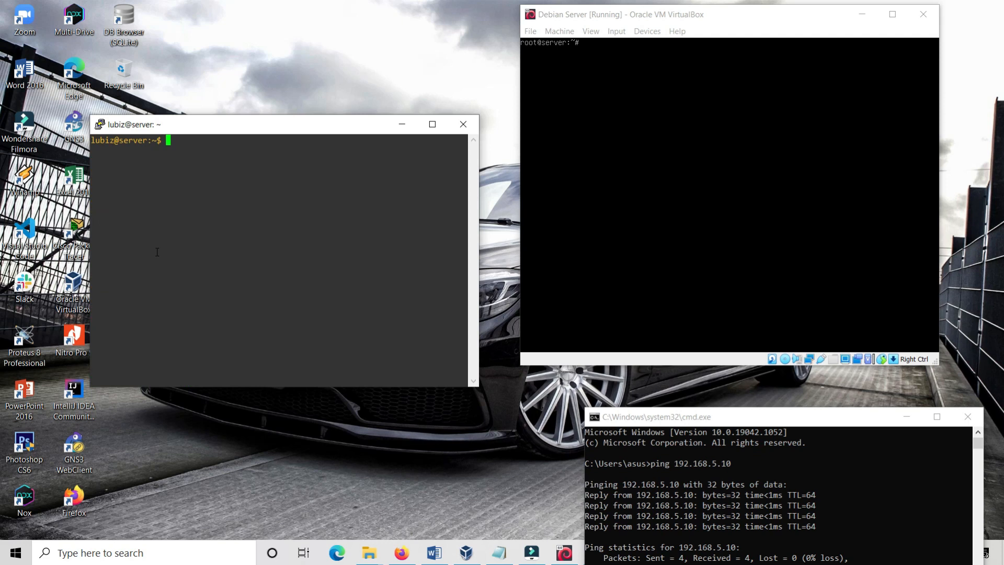
Switch to the root account in the SSH session with su, entering the root password.
text(su)
key(Return)
key(Return)
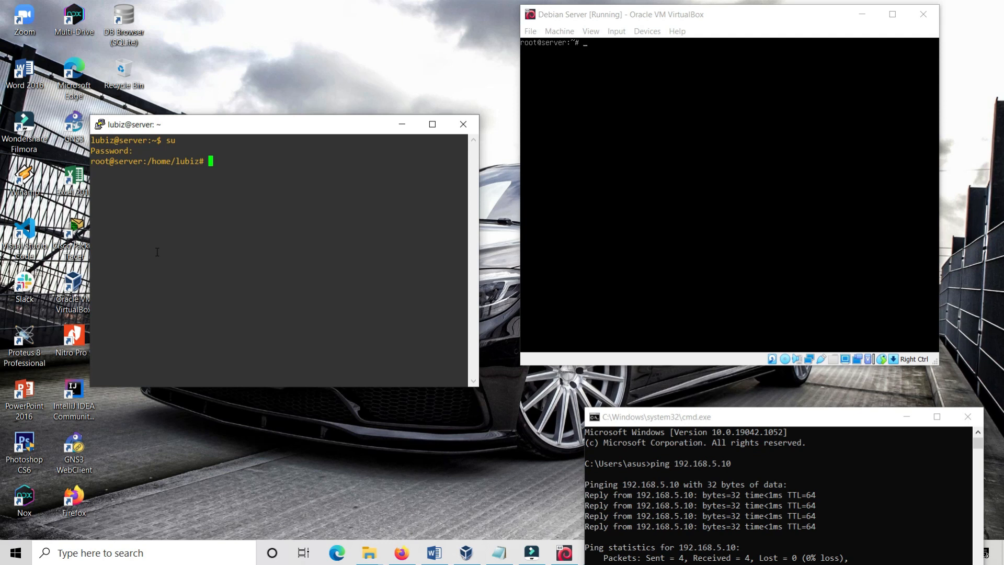
Check the practicum steps in the Notepad notes, minimize the notes, and close the Command Prompt window.
click(500, 551)
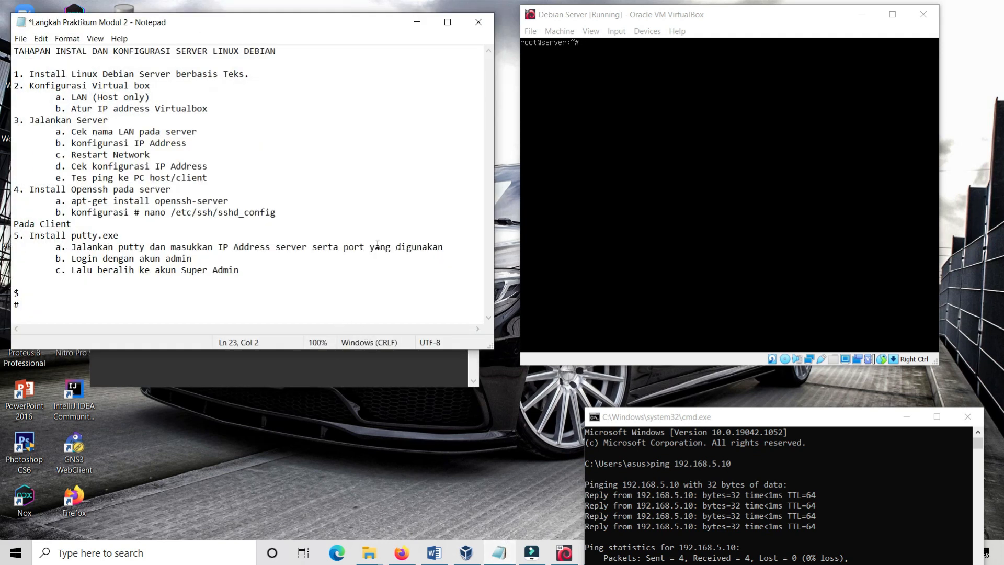
click(417, 23)
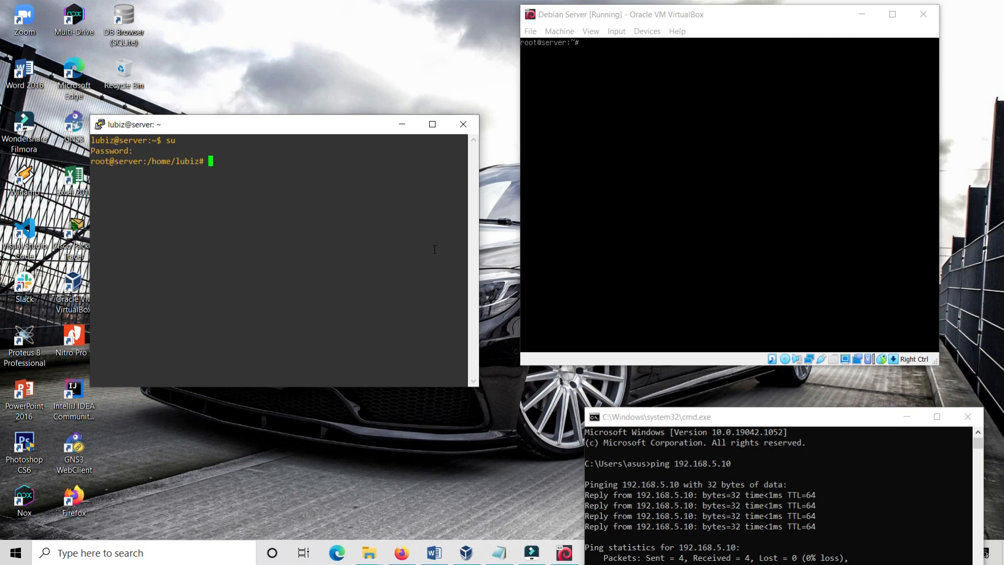
drag(736, 416, 387, 200)
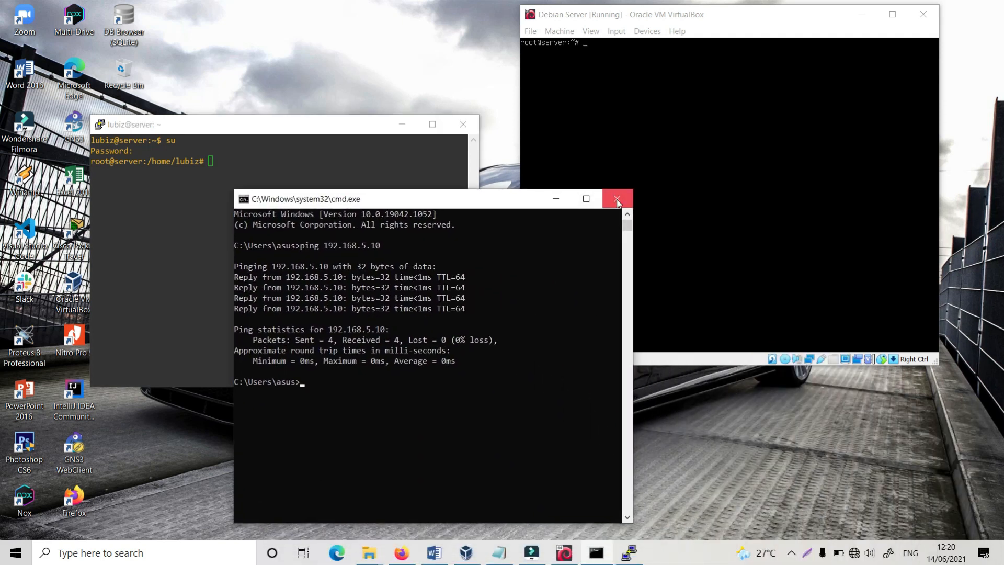
click(619, 200)
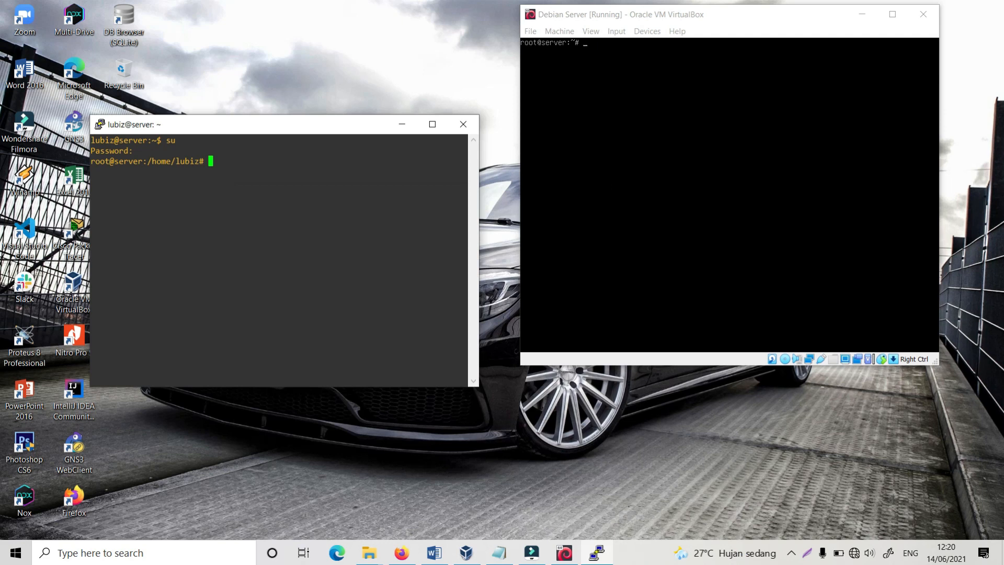
Switch to the MODUL II JARKOM document in Word and make the section F heading "Laporan" bold.
click(434, 553)
scroll(778, 265, down, 6)
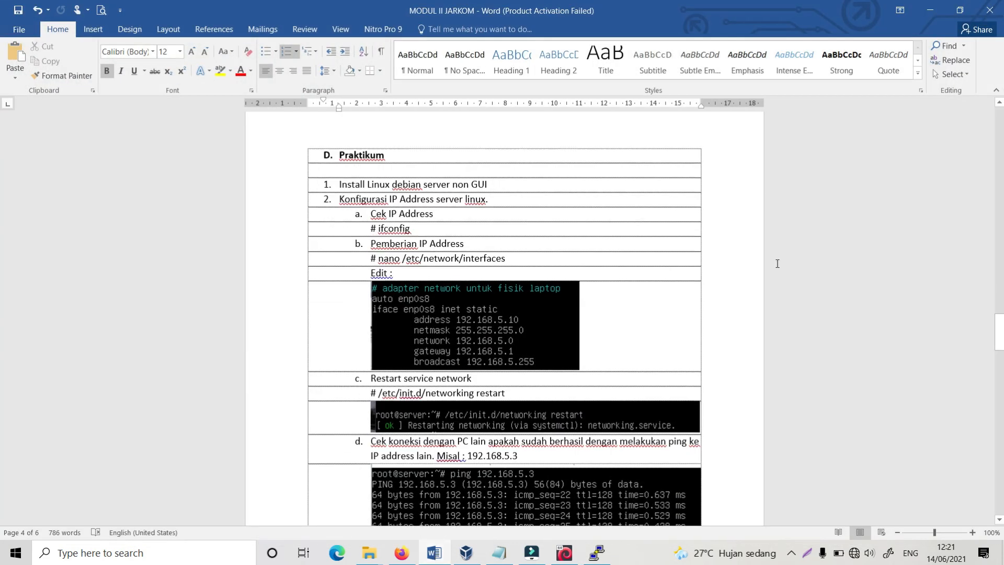
scroll(778, 265, down, 8)
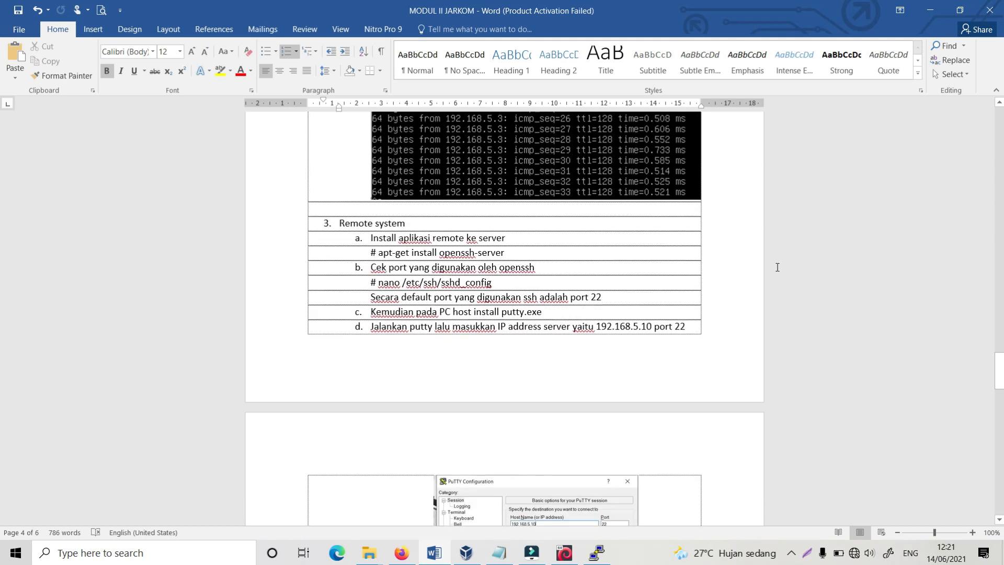
scroll(772, 280, down, 12)
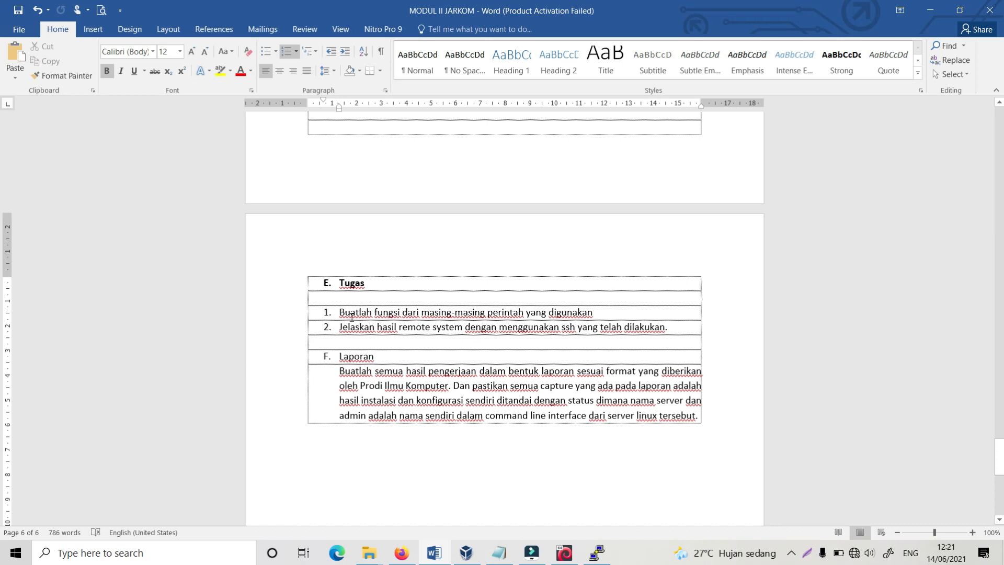
drag(377, 356, 323, 359)
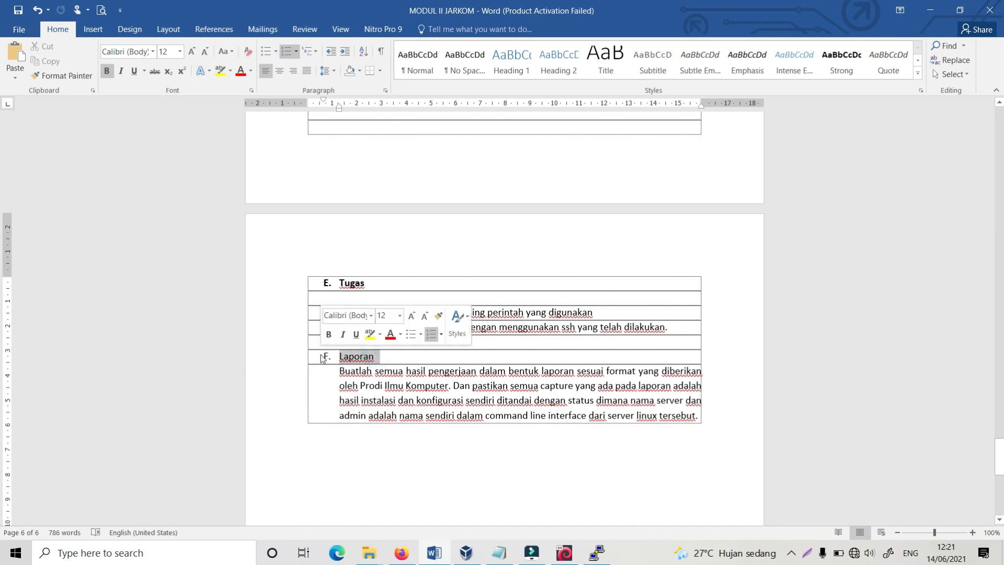
key(ctrl+b)
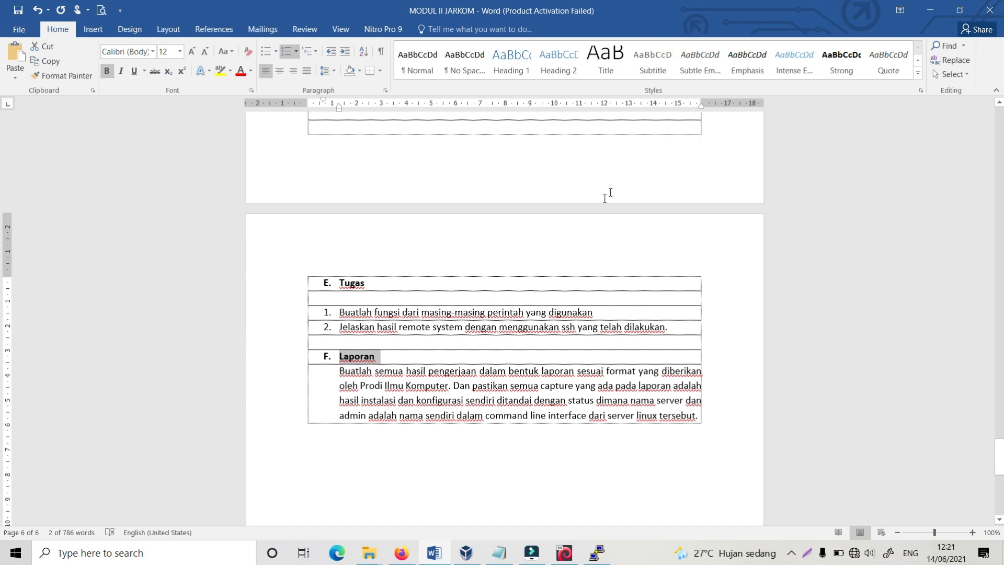
Look over the module's last pages, minimize Word, and arrange the PuTTY session and Debian Server windows side by side.
scroll(622, 193, up, 1)
scroll(623, 194, down, 3)
scroll(626, 194, up, 1)
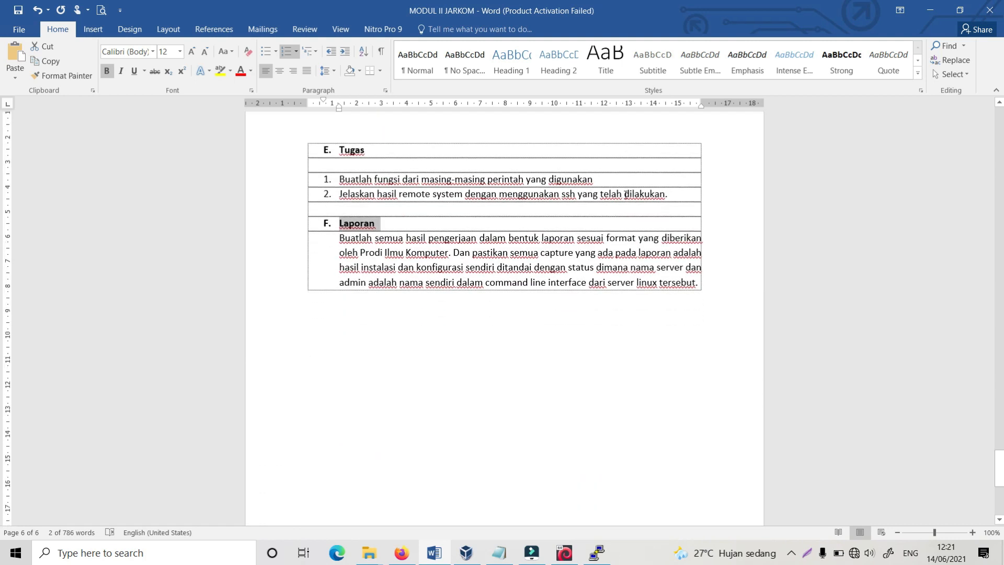
scroll(625, 194, up, 12)
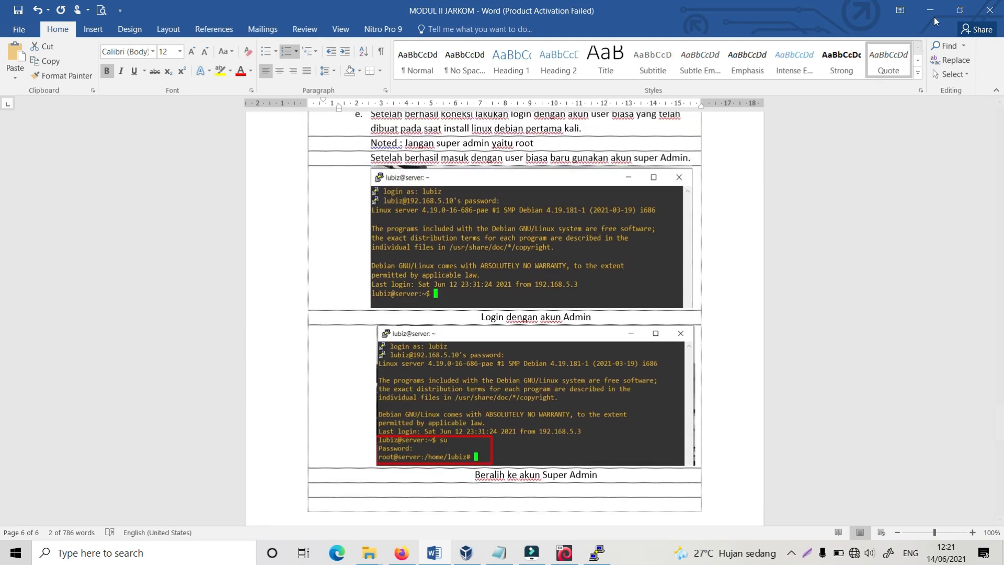
click(932, 7)
drag(313, 124, 350, 40)
drag(738, 16, 725, 37)
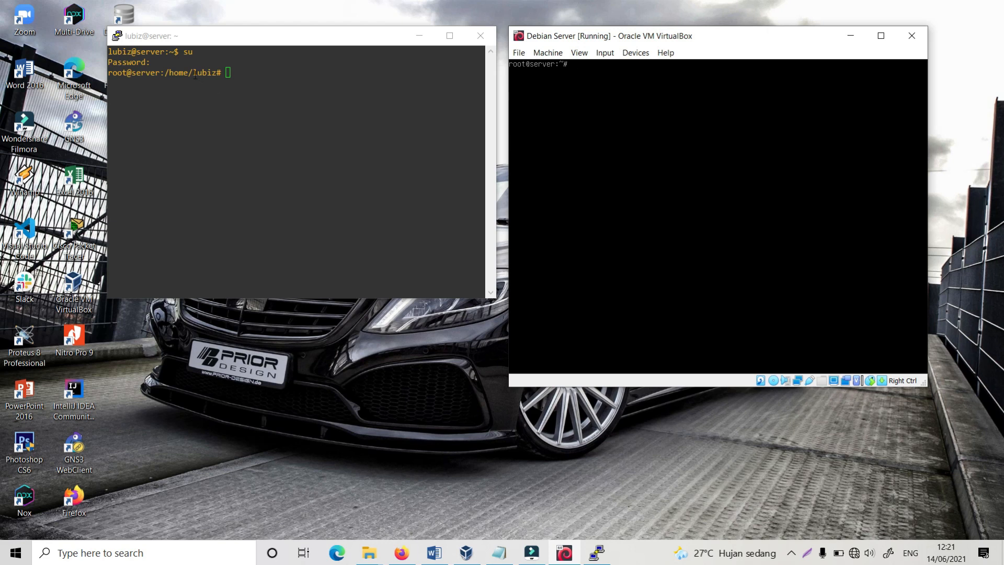
Highlight the home directory path and its user folder in the SSH root prompt to compare it with the server console's prompt.
drag(160, 74, 216, 73)
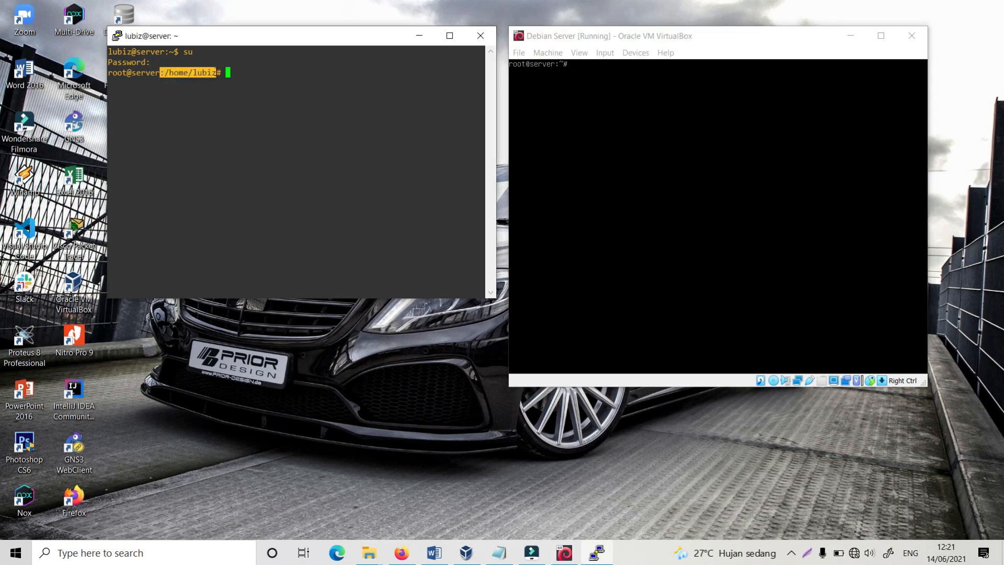
click(273, 73)
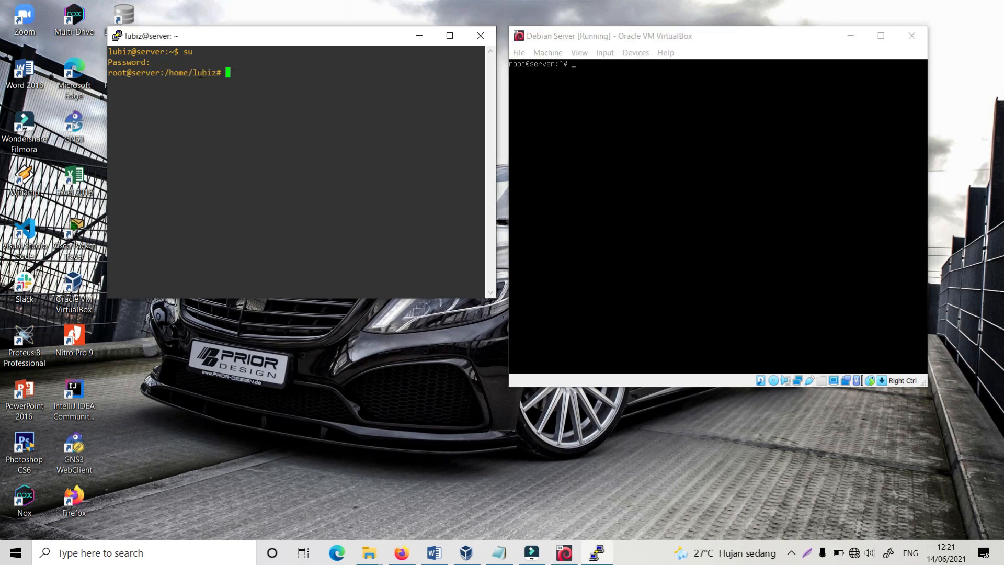
double_click(194, 73)
click(720, 38)
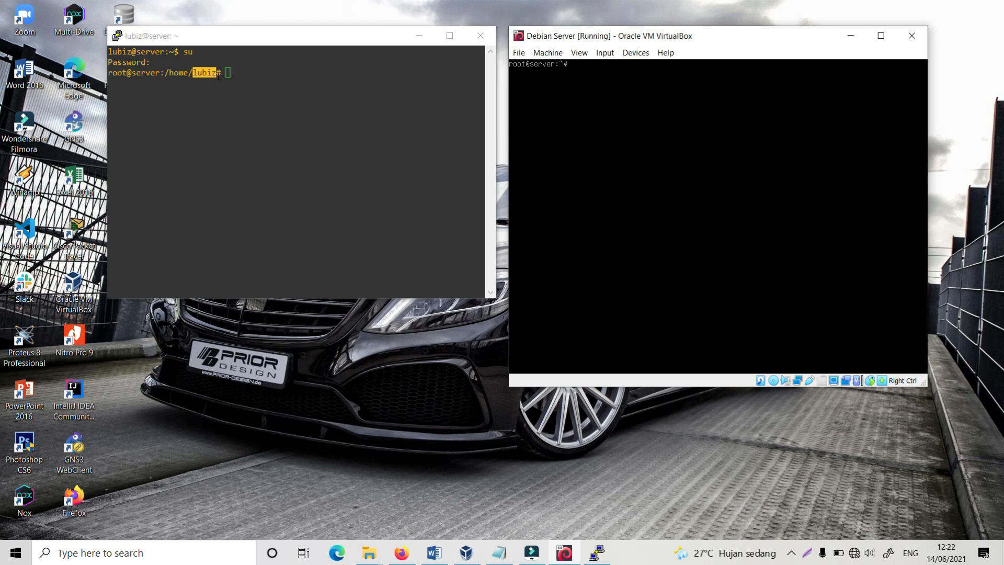
Bring the PuTTY session window back, make it narrower and taller, and place it beside the Debian Server window.
drag(316, 34, 313, 108)
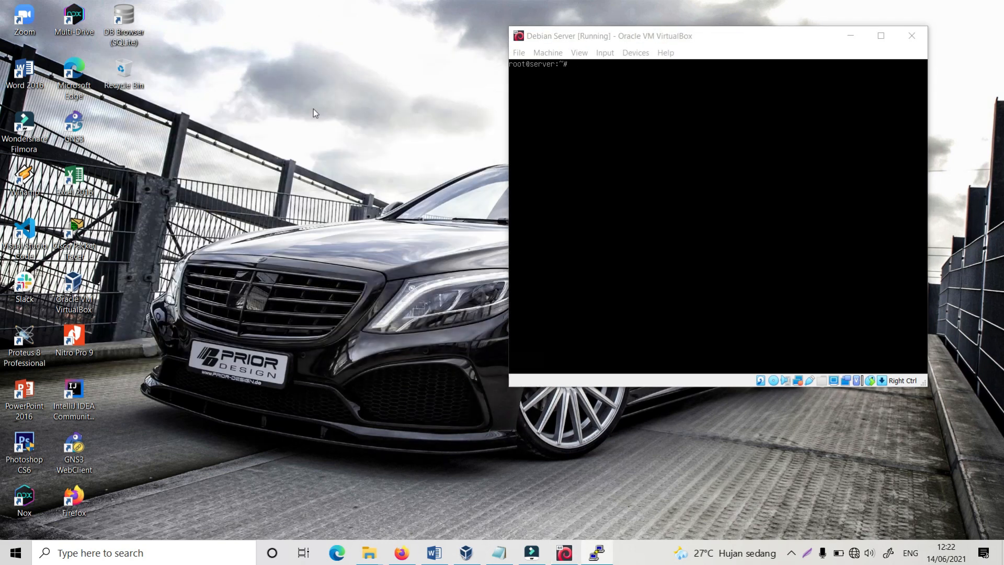
click(597, 552)
drag(829, 242, 367, 233)
drag(239, 133, 362, 131)
drag(488, 463, 302, 463)
drag(167, 124, 332, 85)
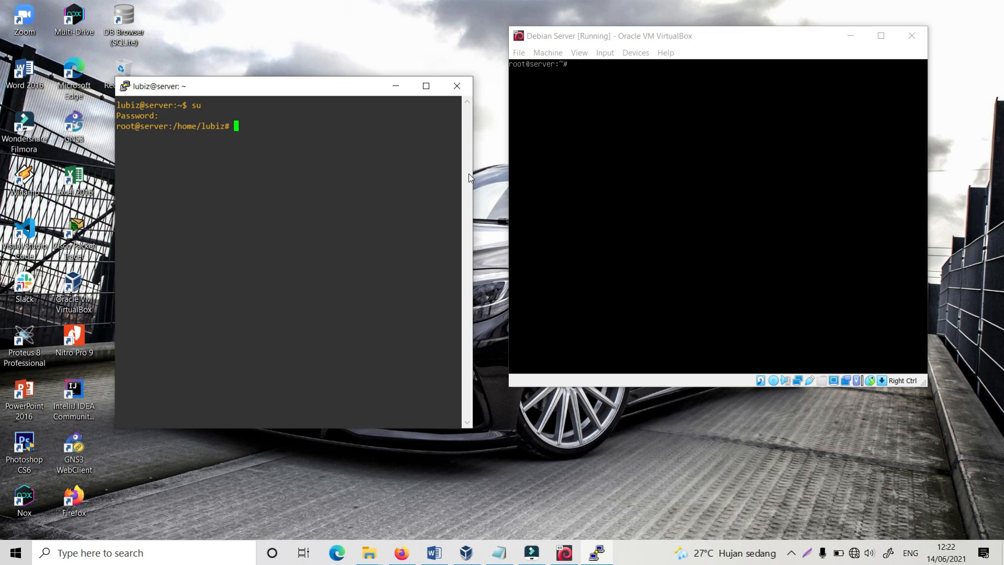